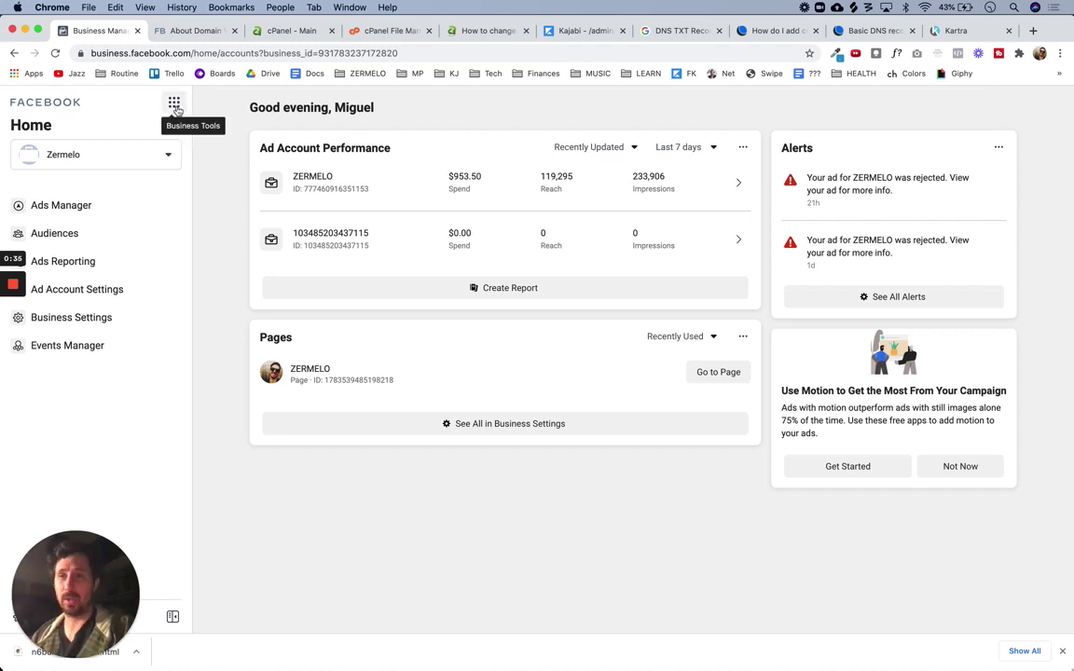
- Go to Ads Manager from Business Tools and view the iOS 14 Resource Center tasks
{"action": "left_click", "coordinate": [175, 108]}
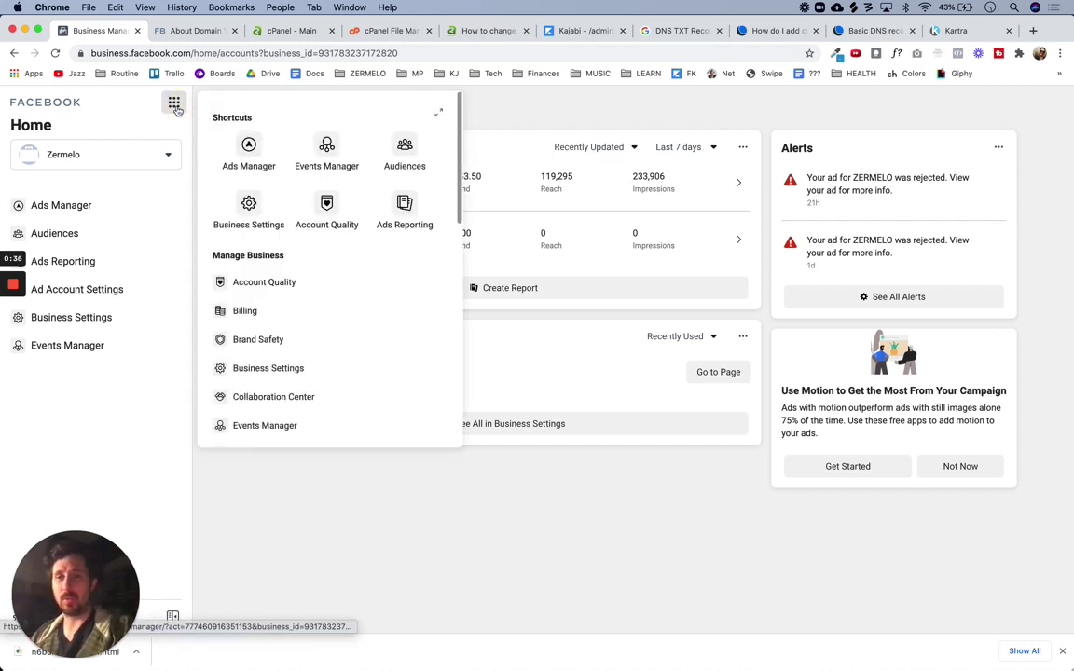
{"action": "left_click", "coordinate": [249, 145]}
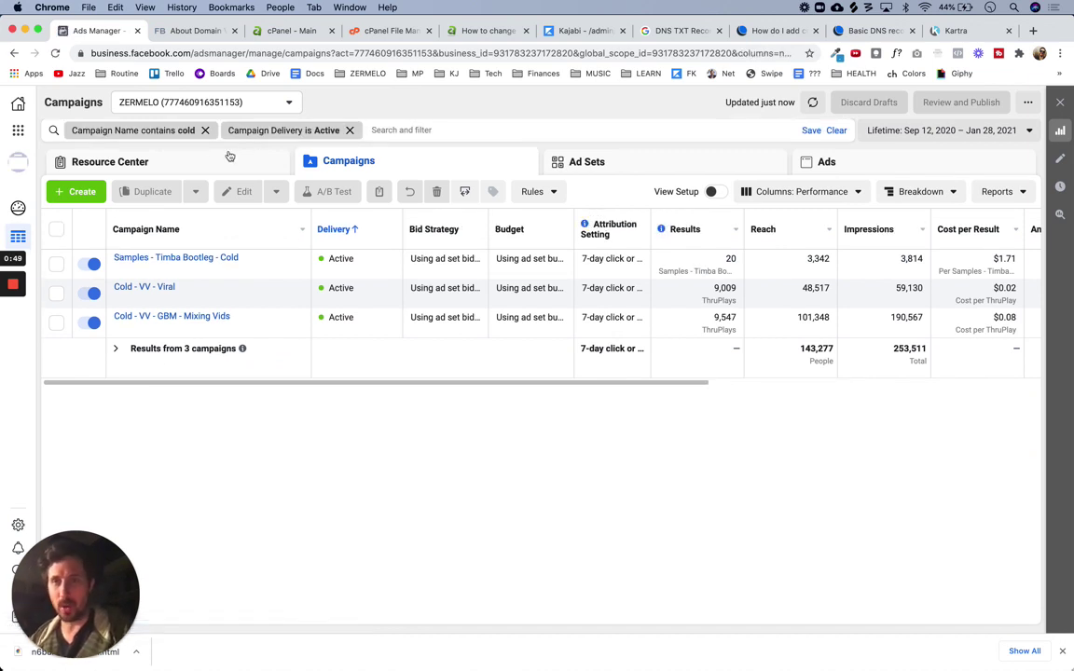
{"action": "left_click", "coordinate": [194, 163]}
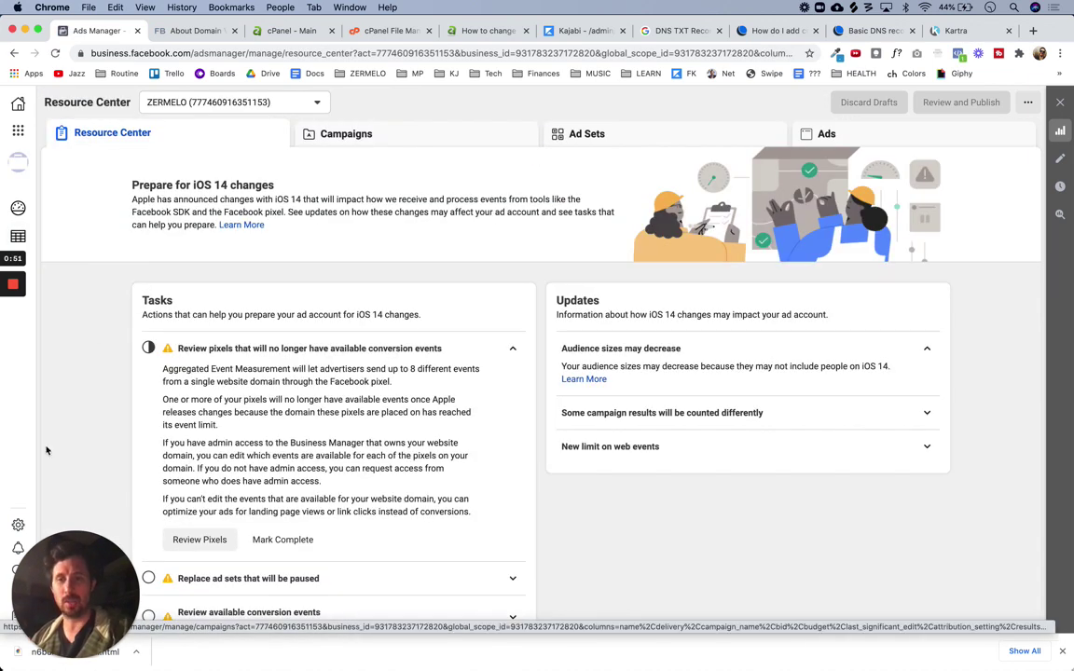
{"action": "scroll", "coordinate": [98, 389], "scroll_direction": "down", "scroll_amount": 1}
{"action": "scroll", "coordinate": [93, 406], "scroll_direction": "up", "scroll_amount": 1}
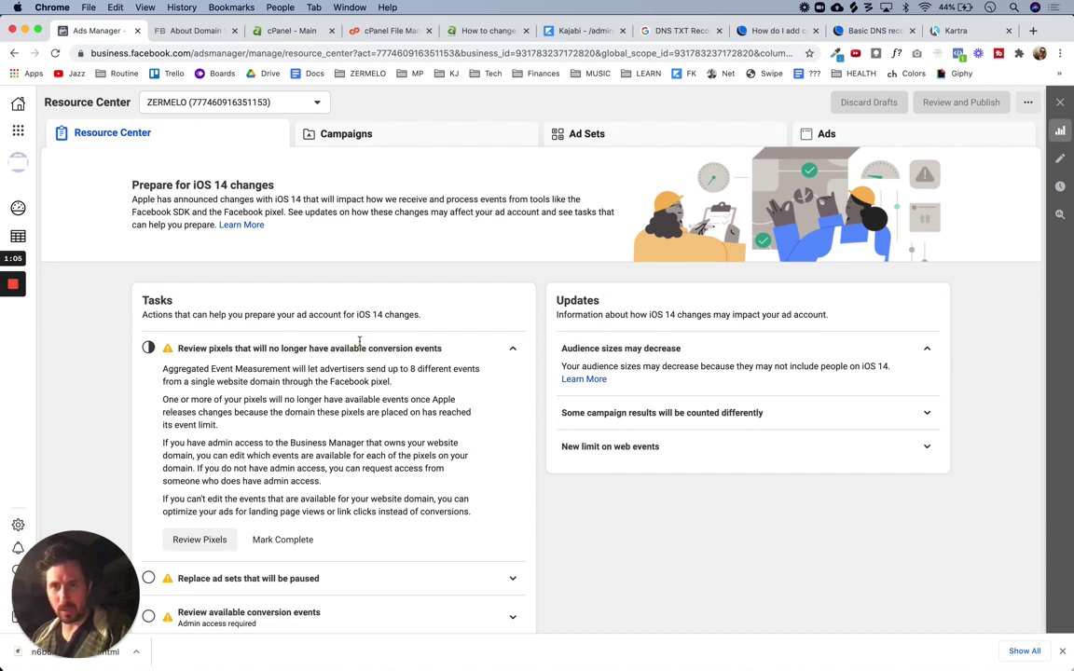
{"action": "scroll", "coordinate": [343, 382], "scroll_direction": "down", "scroll_amount": 2}
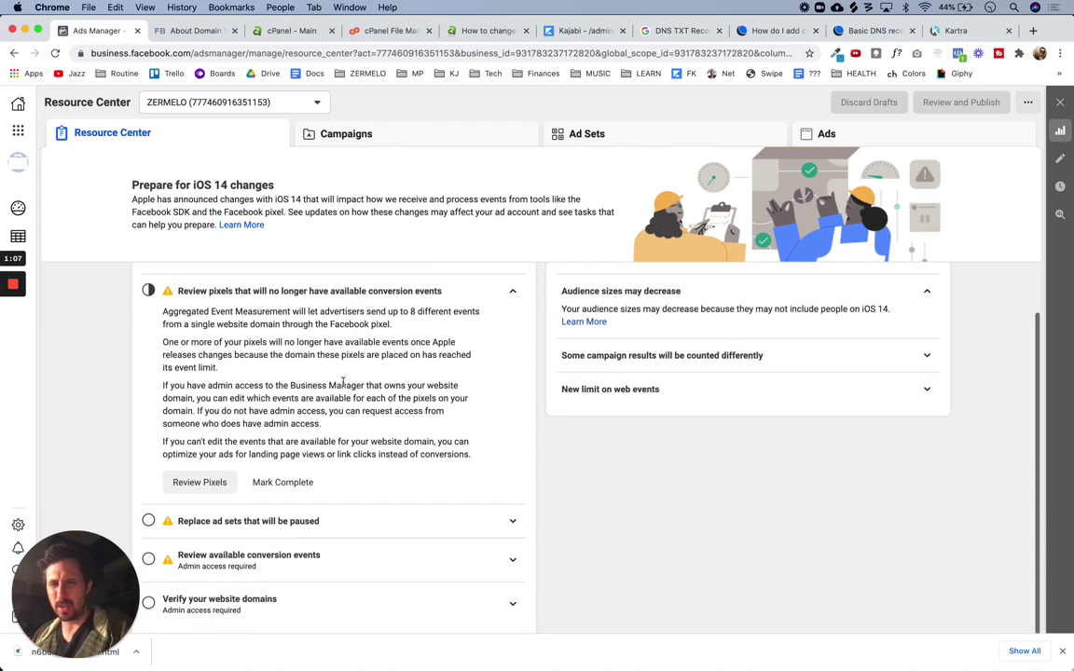
{"action": "scroll", "coordinate": [343, 382], "scroll_direction": "up", "scroll_amount": 2}
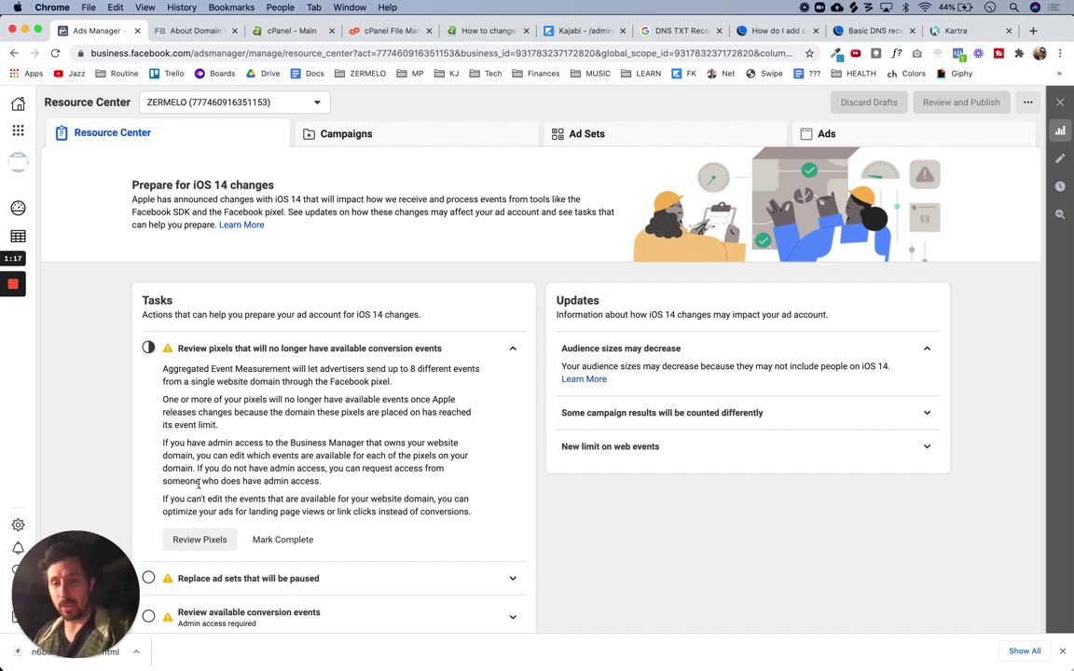
- Start the pixel review and scan the Web Event Configurations domain list for getbettermixes.com
{"action": "left_click", "coordinate": [200, 546]}
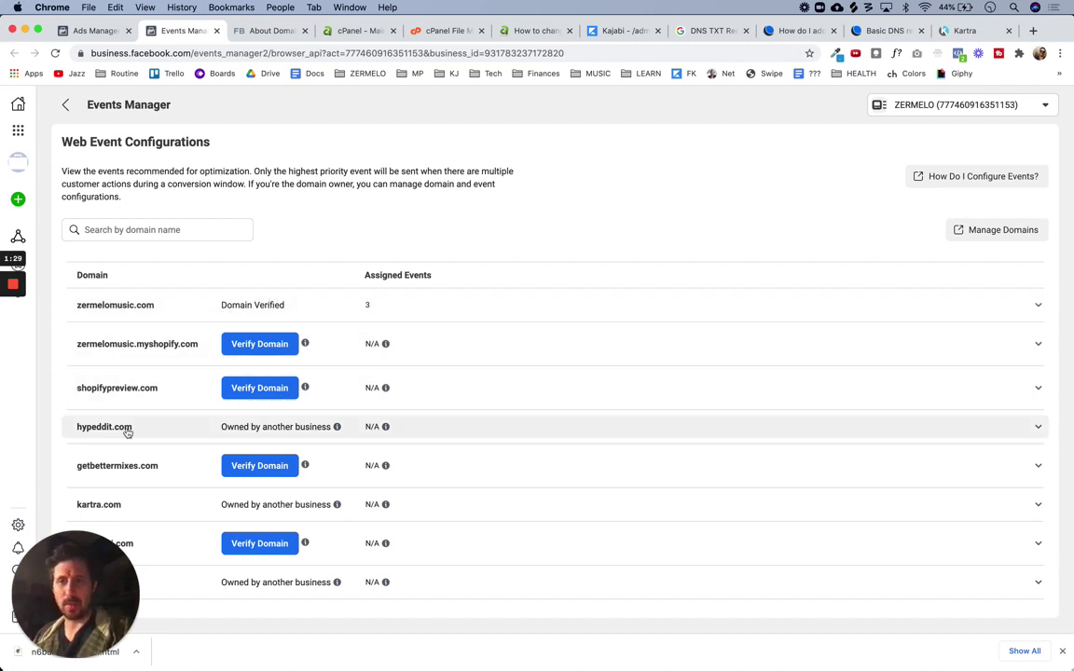
{"action": "scroll", "coordinate": [197, 417], "scroll_direction": "down", "scroll_amount": 3}
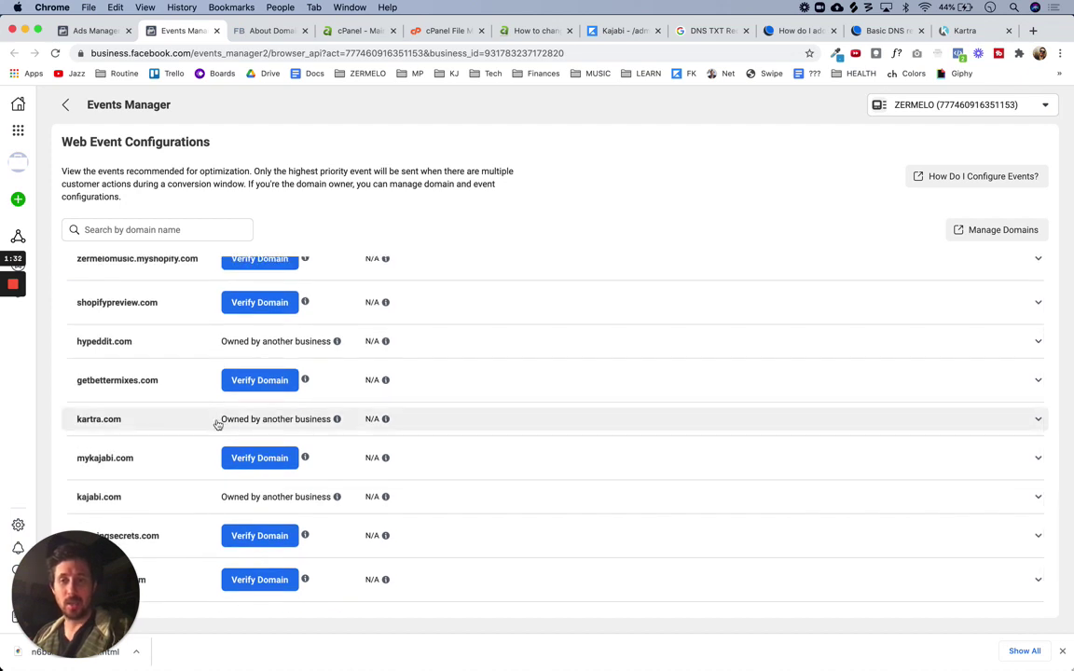
{"action": "scroll", "coordinate": [156, 417], "scroll_direction": "up", "scroll_amount": 3}
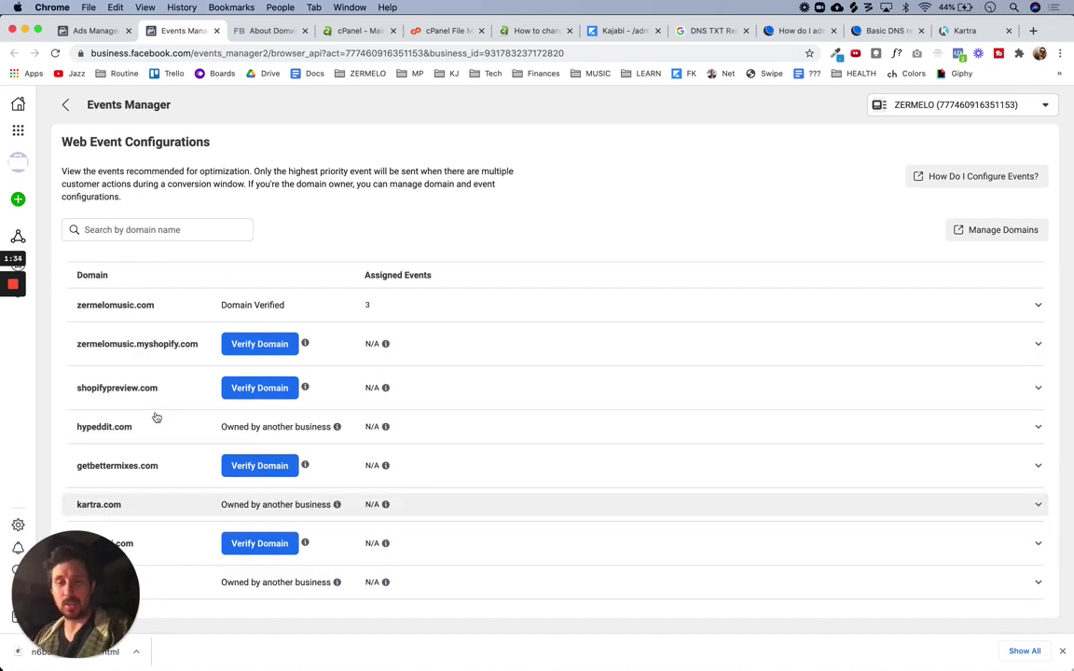
{"action": "scroll", "coordinate": [161, 429], "scroll_direction": "down", "scroll_amount": 3}
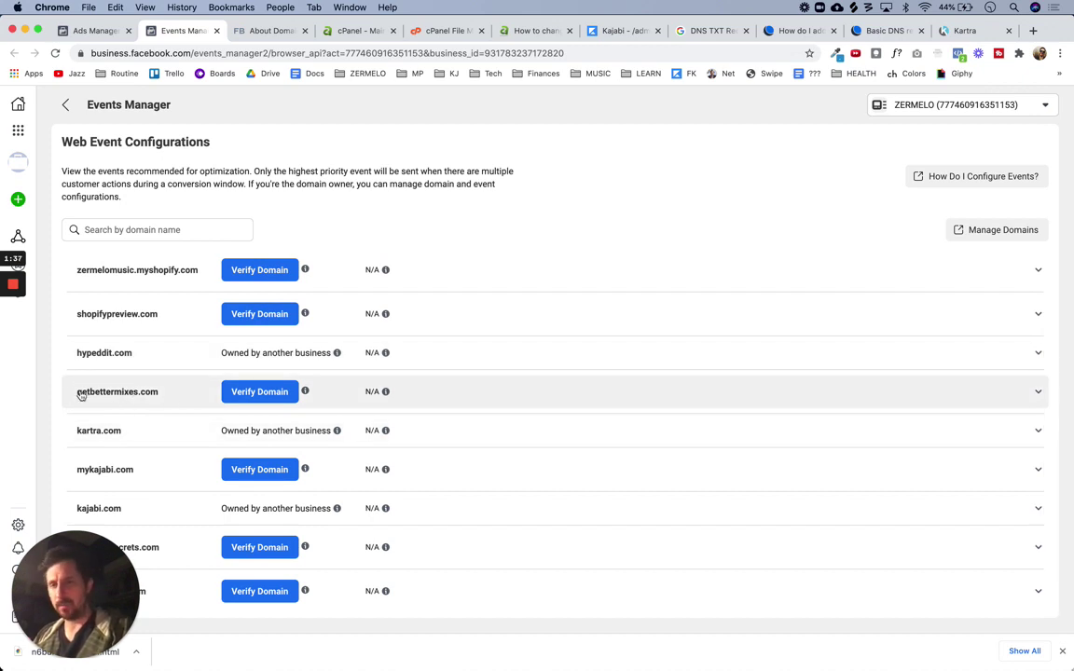
- Begin verifying getbettermixes.com and compare the DNS TXT, HTML upload and meta-tag verification methods
{"action": "left_click", "coordinate": [273, 393]}
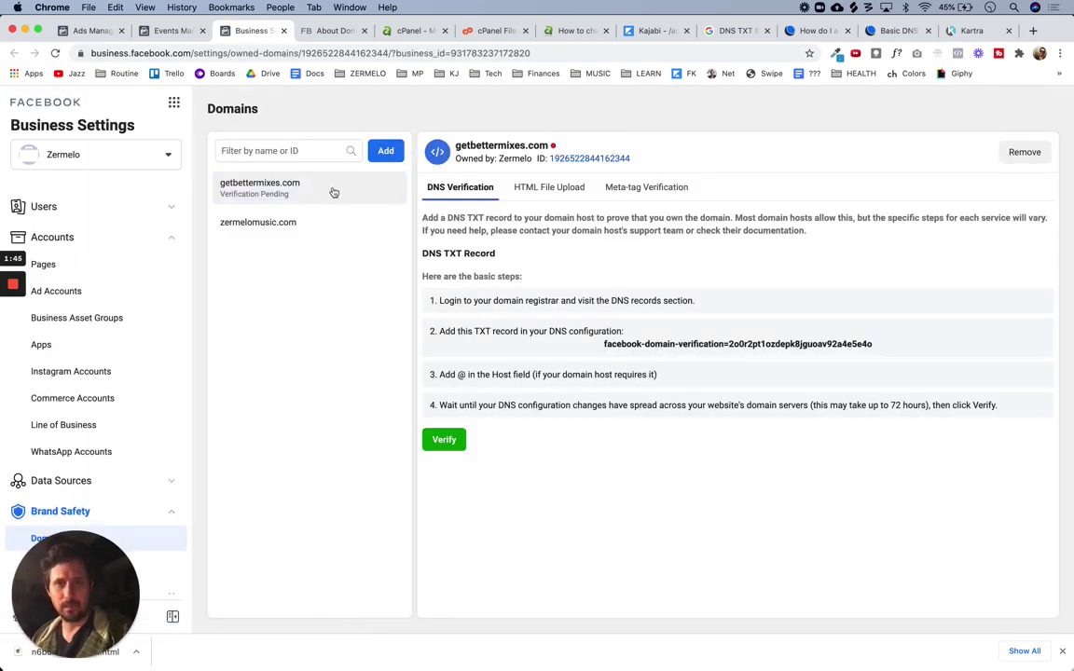
{"action": "left_click", "coordinate": [392, 155]}
{"action": "left_click", "coordinate": [503, 278]}
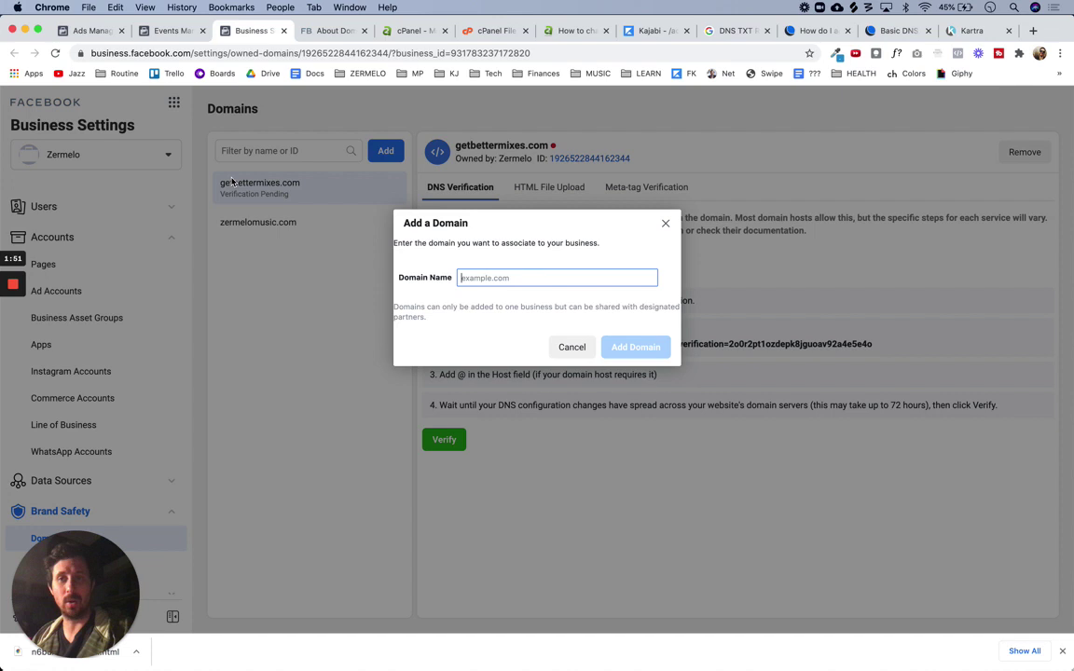
{"action": "left_click", "coordinate": [666, 224]}
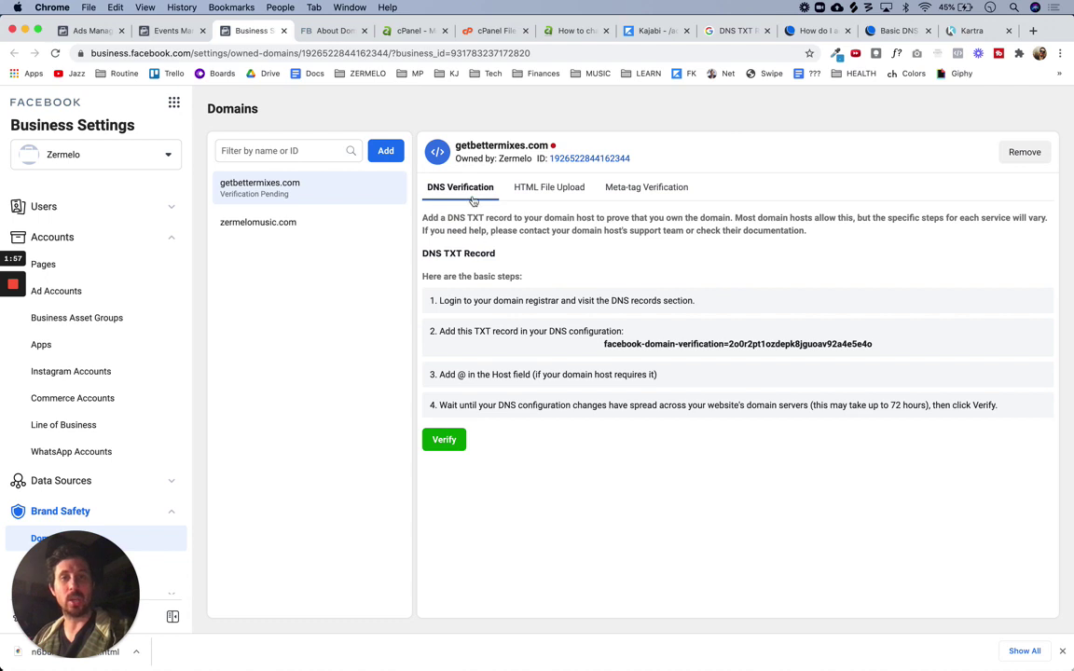
{"action": "left_click", "coordinate": [550, 194]}
{"action": "left_click", "coordinate": [643, 192]}
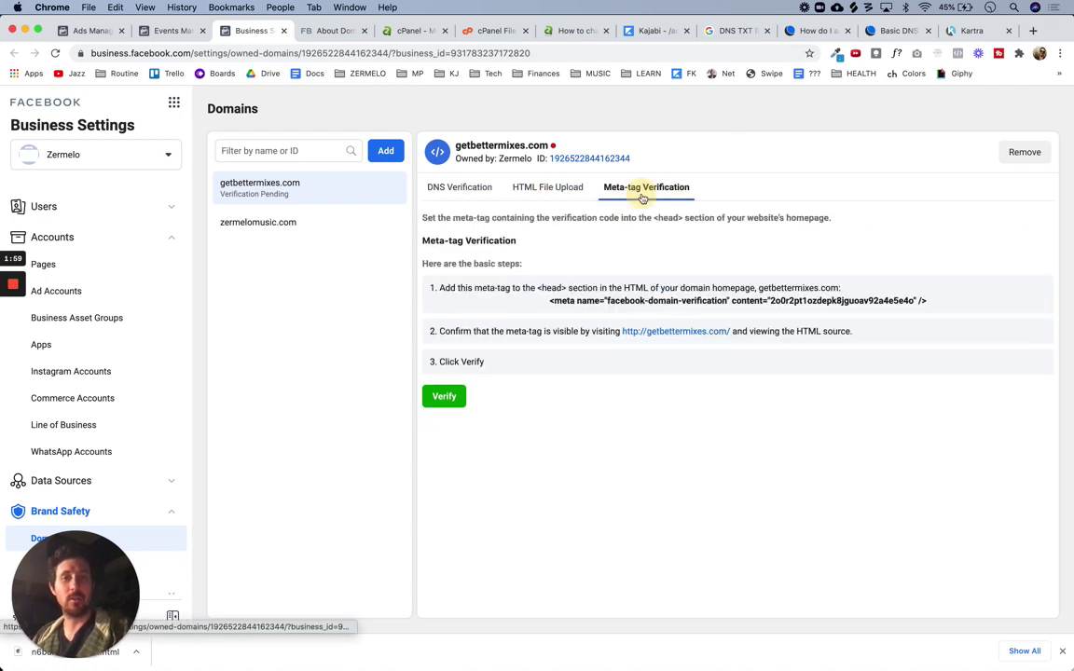
{"action": "left_click", "coordinate": [576, 191]}
{"action": "left_click", "coordinate": [458, 187]}
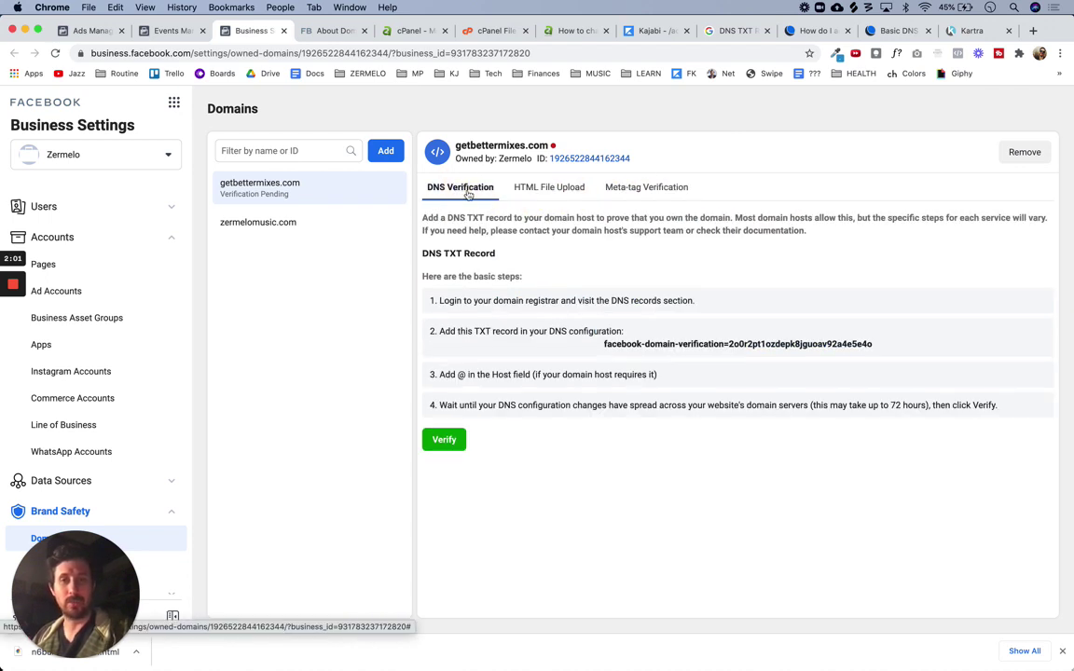
{"action": "left_click", "coordinate": [641, 192]}
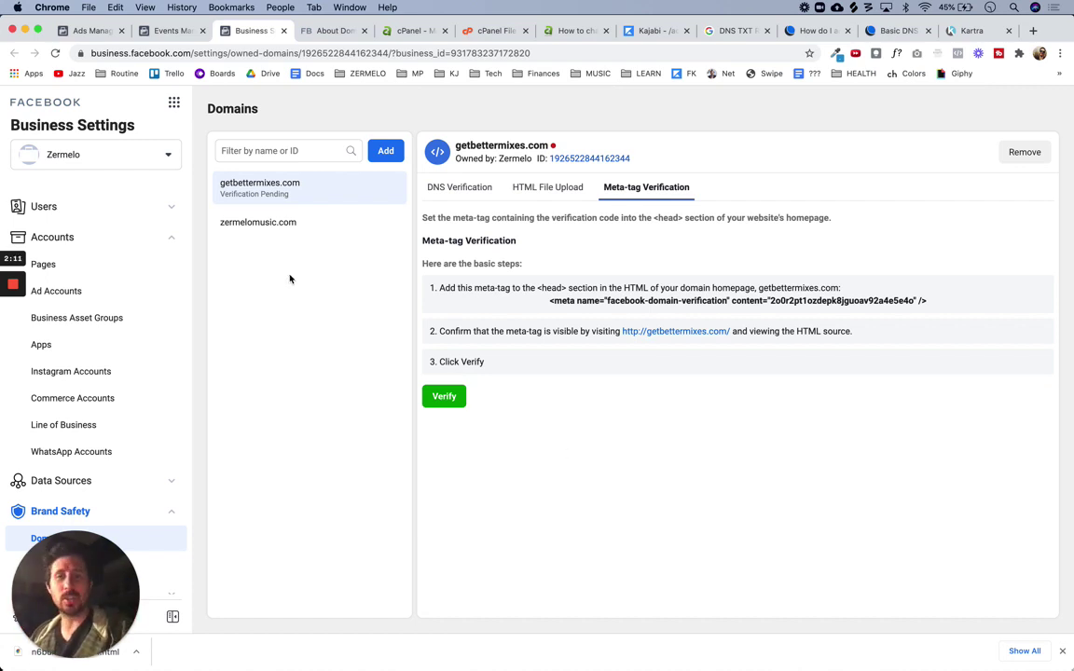
- Return to getbettermixes.com's meta-tag instructions and copy the verification meta-tag
{"action": "left_click", "coordinate": [257, 224]}
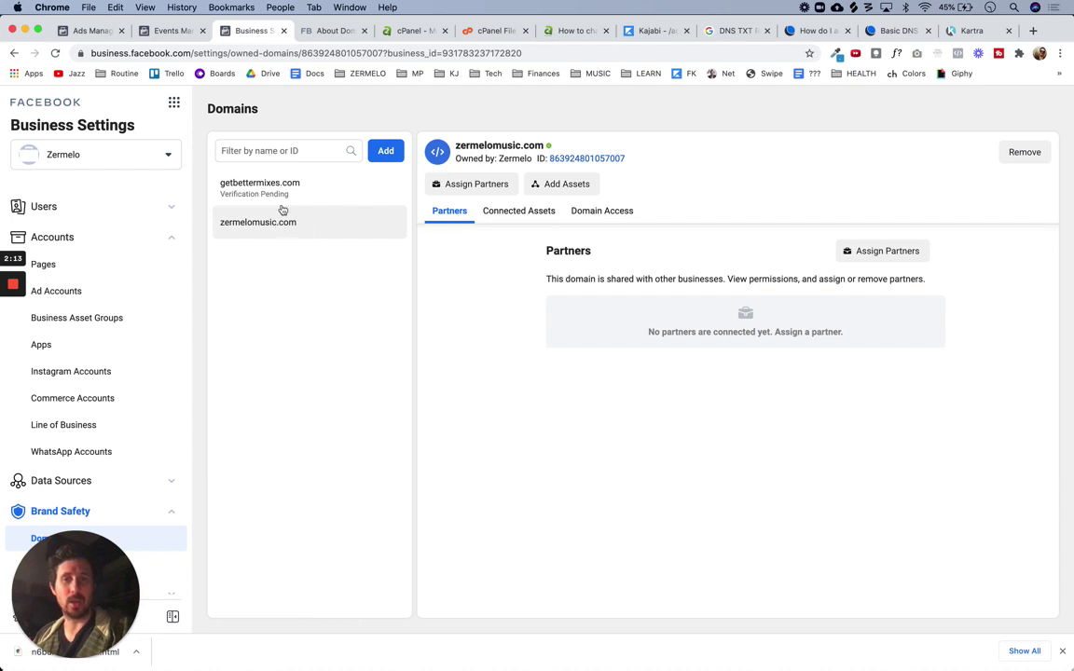
{"action": "left_click", "coordinate": [279, 198]}
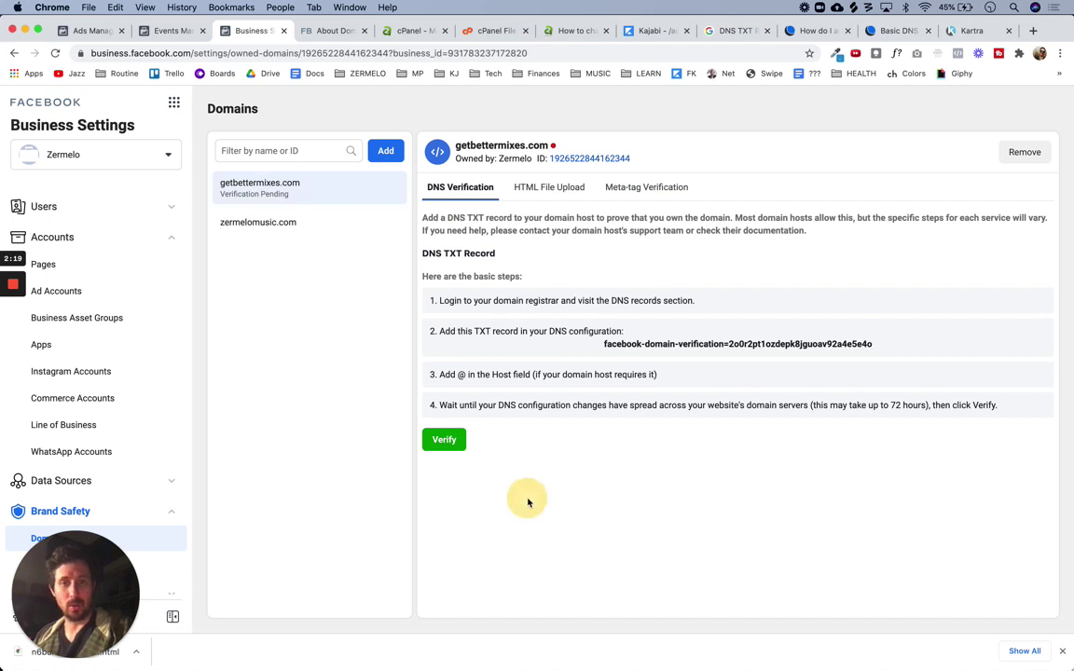
{"action": "left_click", "coordinate": [550, 189]}
{"action": "left_click", "coordinate": [641, 190]}
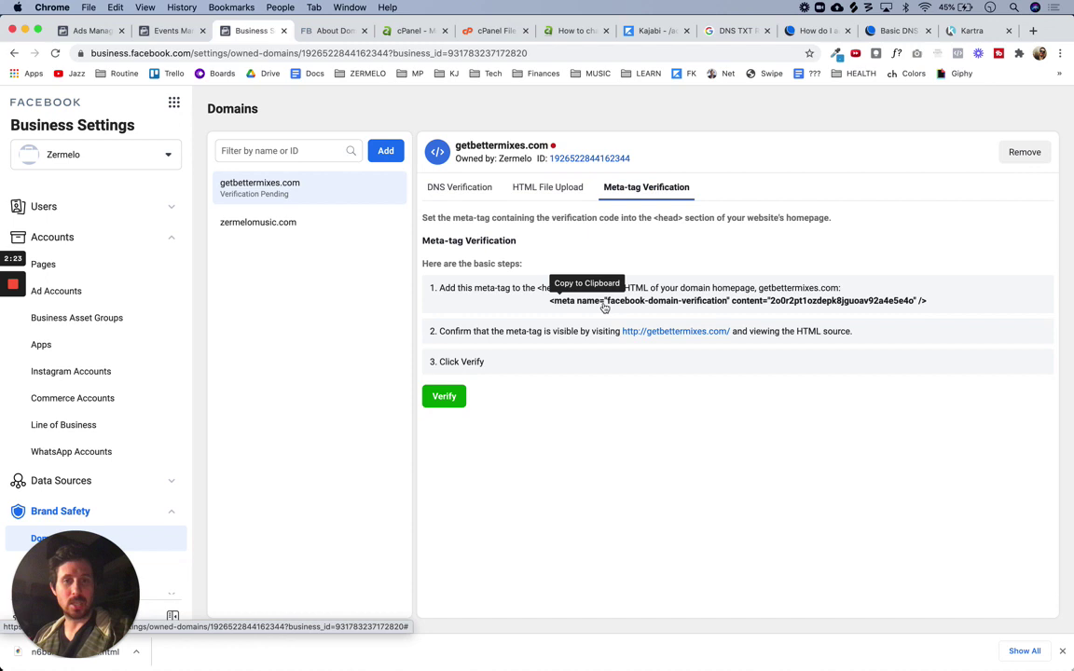
{"action": "left_click", "coordinate": [760, 304]}
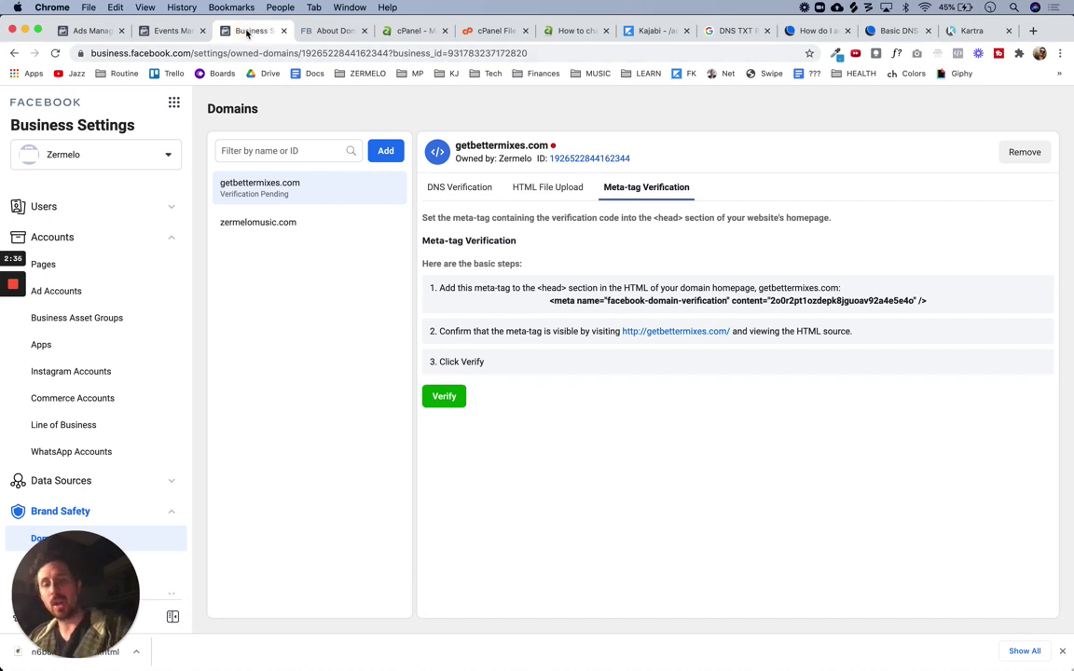
- Switch to the Kajabi admin and open the site details settings
{"action": "key", "text": "super+t"}
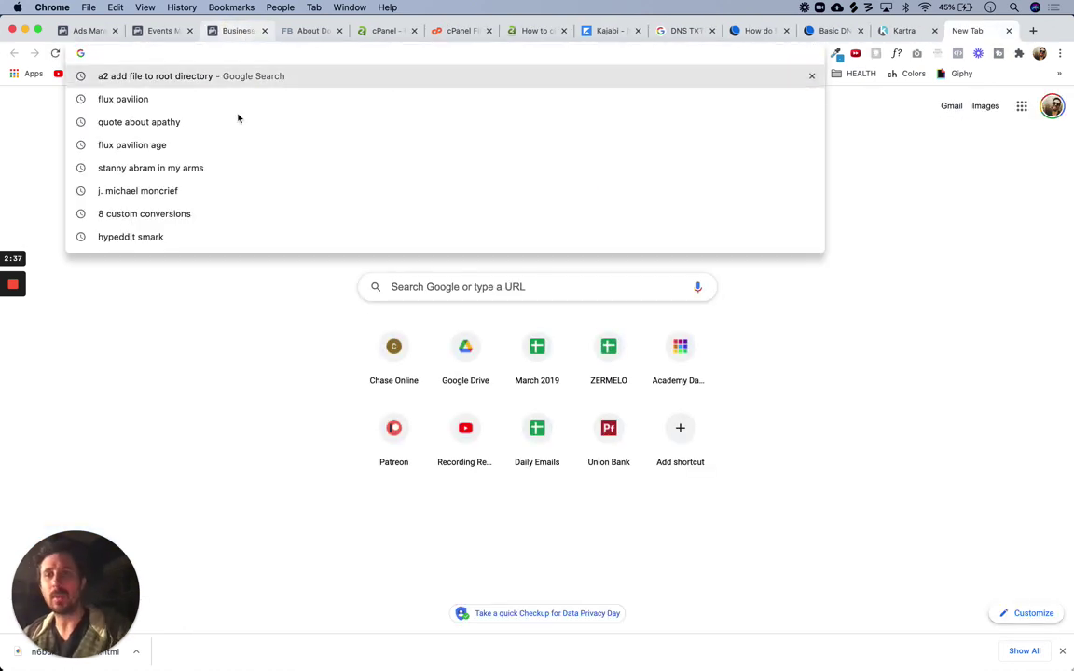
{"action": "left_click", "coordinate": [233, 275]}
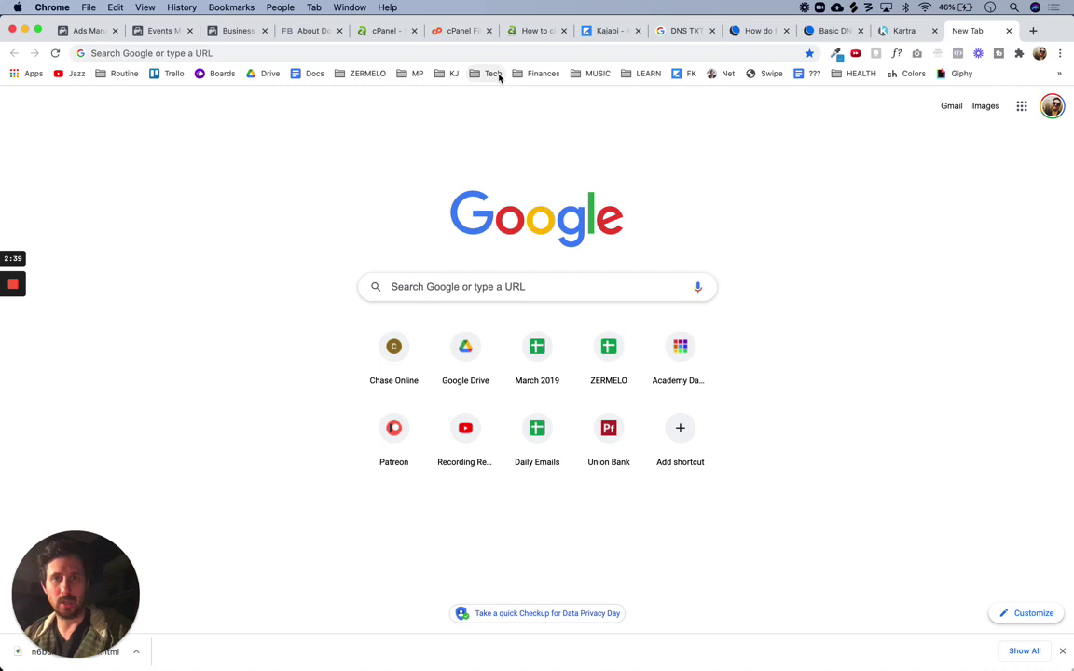
{"action": "left_click", "coordinate": [616, 30]}
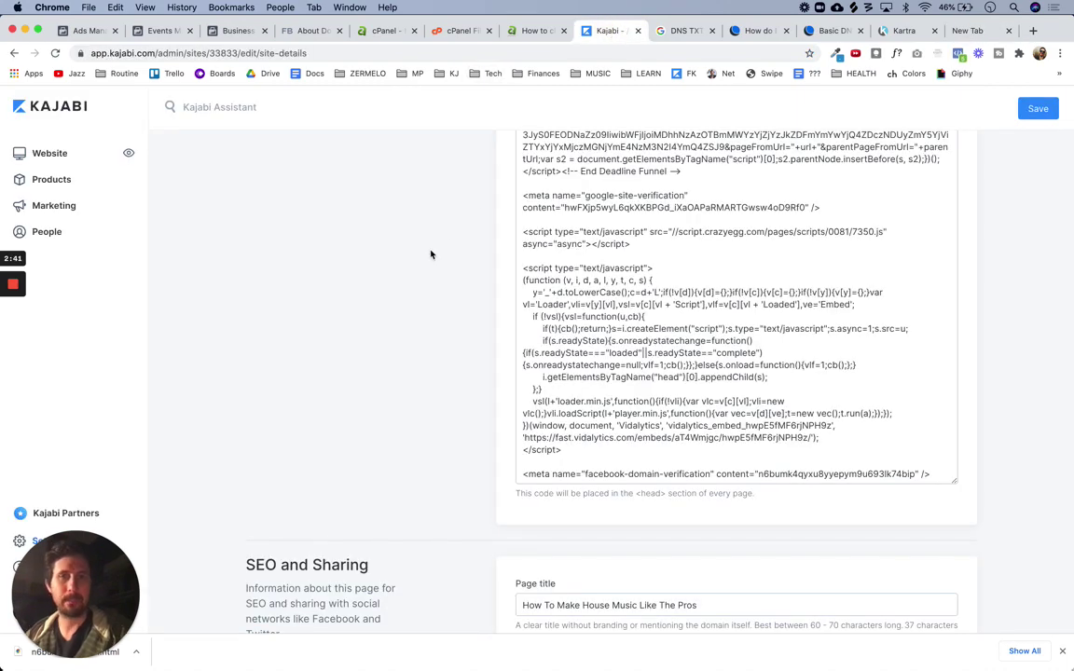
{"action": "scroll", "coordinate": [428, 255], "scroll_direction": "up", "scroll_amount": 3}
{"action": "scroll", "coordinate": [427, 255], "scroll_direction": "up", "scroll_amount": 3}
{"action": "scroll", "coordinate": [427, 255], "scroll_direction": "down", "scroll_amount": 5}
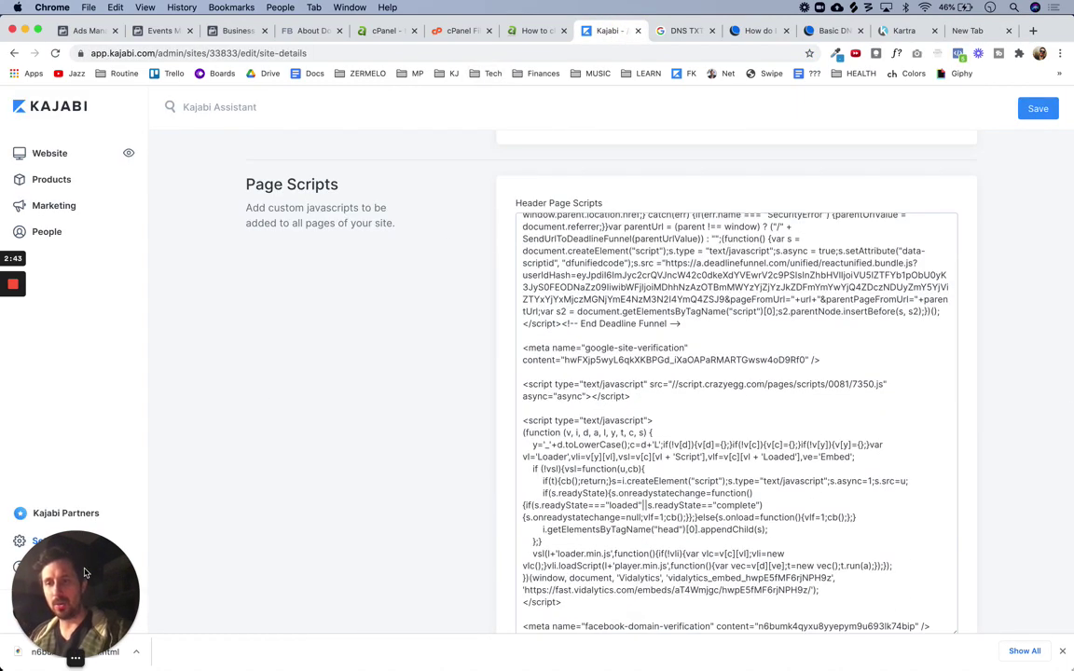
{"action": "left_click_drag", "start_coordinate": [85, 573], "coordinate": [109, 351]}
{"action": "left_click", "coordinate": [58, 543]}
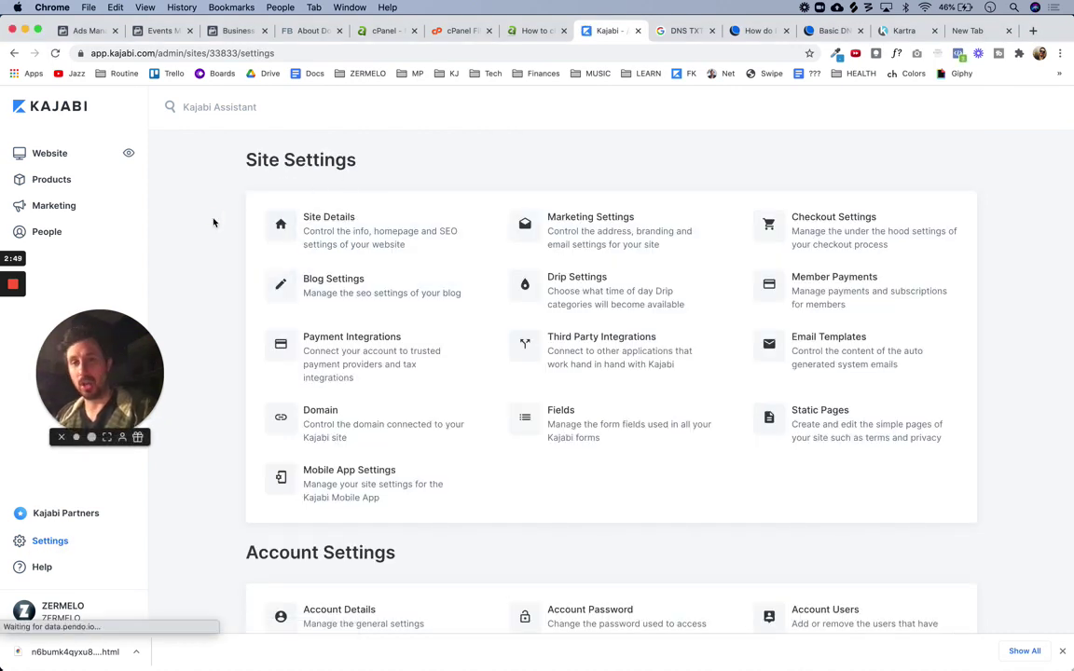
{"action": "left_click", "coordinate": [348, 229]}
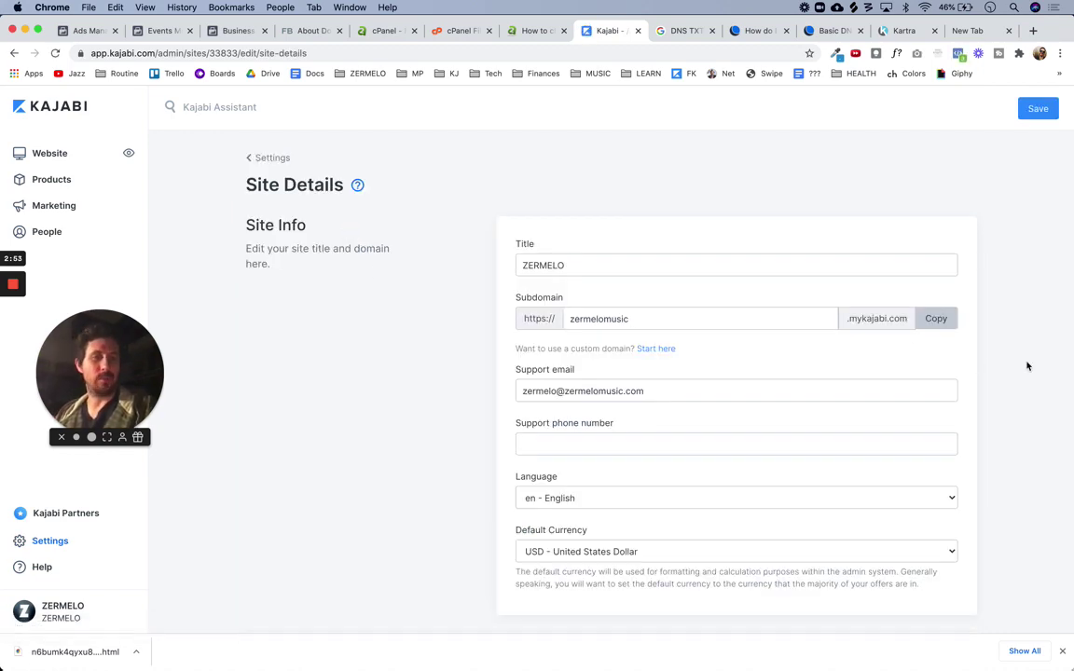
- Enlarge the Header Page Scripts box to reveal the facebook-domain-verification meta tag
{"action": "scroll", "coordinate": [1026, 365], "scroll_direction": "down", "scroll_amount": 5}
{"action": "scroll", "coordinate": [1026, 365], "scroll_direction": "down", "scroll_amount": 10}
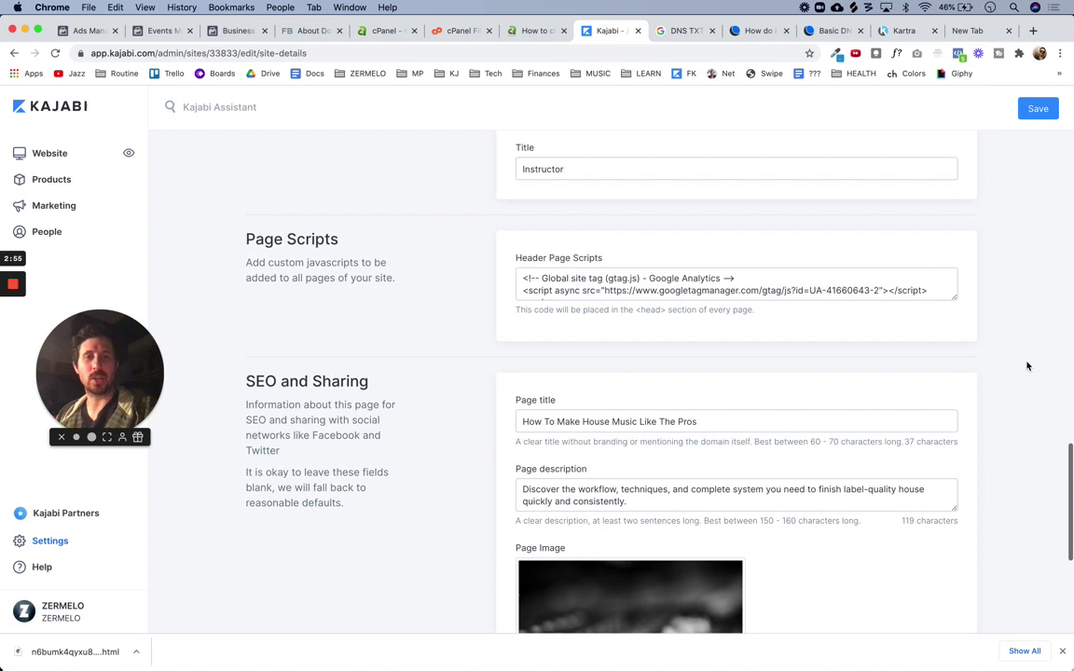
{"action": "left_click_drag", "start_coordinate": [953, 298], "coordinate": [953, 643]}
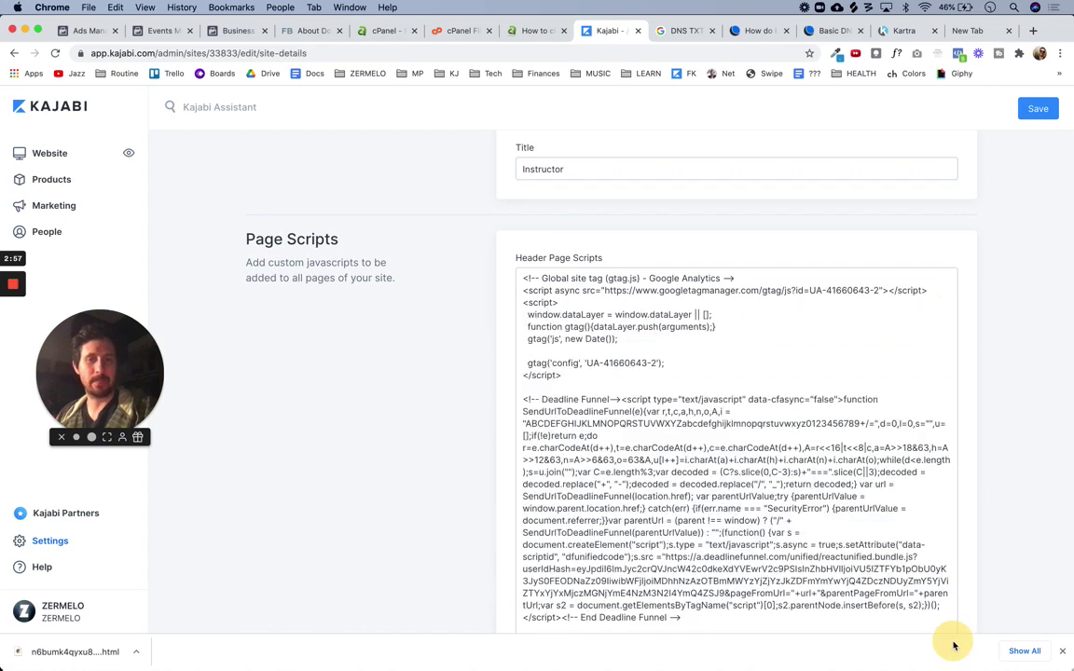
{"action": "scroll", "coordinate": [782, 414], "scroll_direction": "down", "scroll_amount": 6}
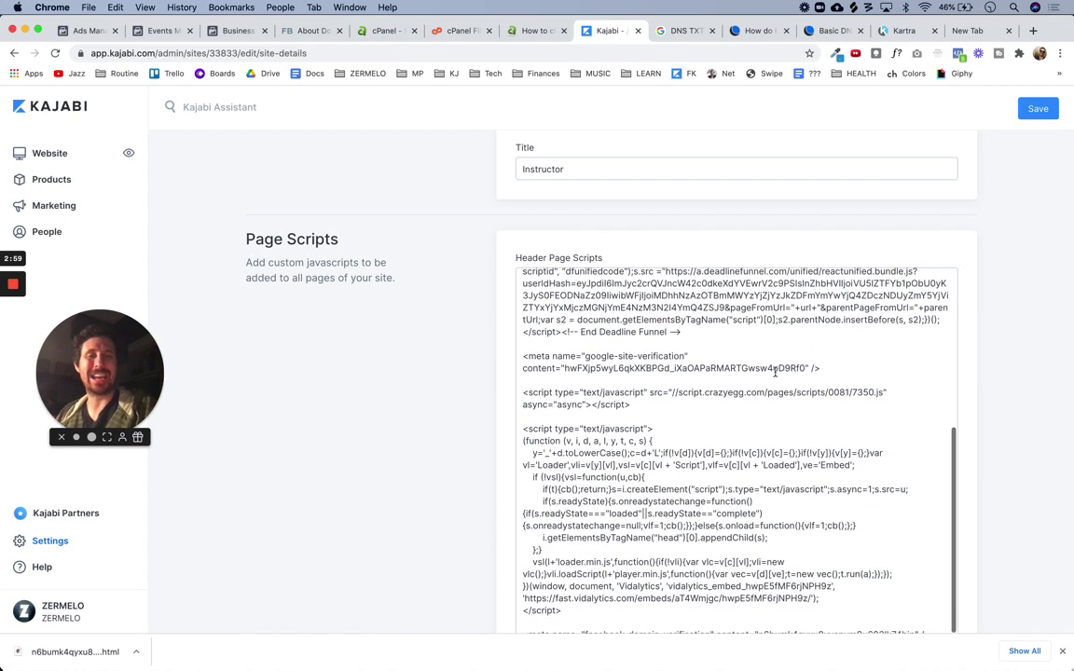
{"action": "scroll", "coordinate": [763, 354], "scroll_direction": "down", "scroll_amount": 5}
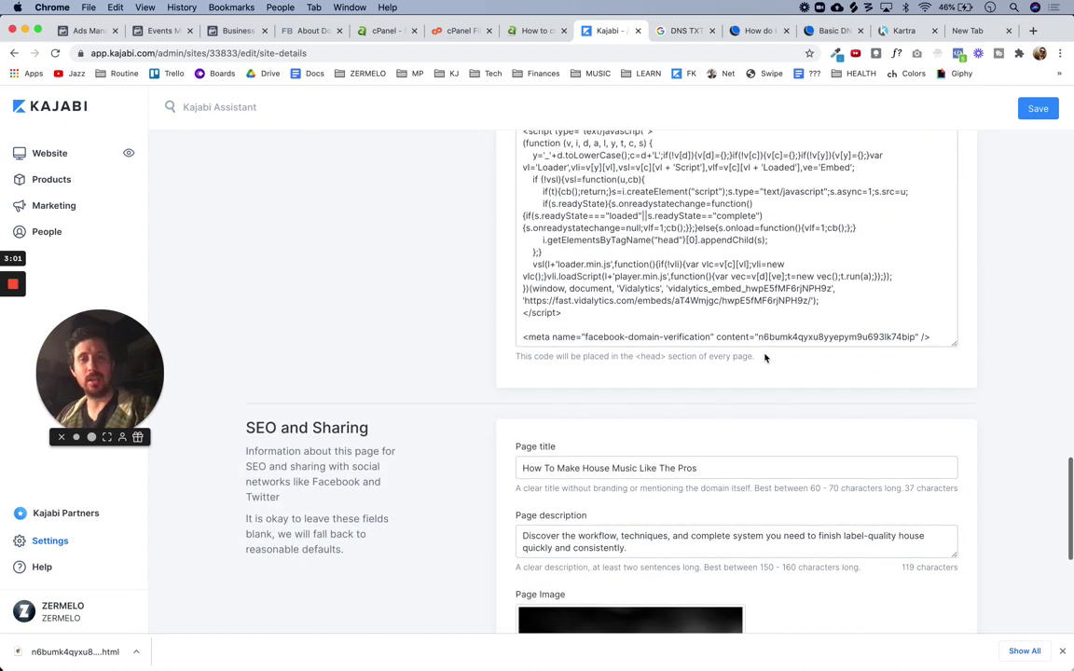
{"action": "scroll", "coordinate": [404, 300], "scroll_direction": "up", "scroll_amount": 5}
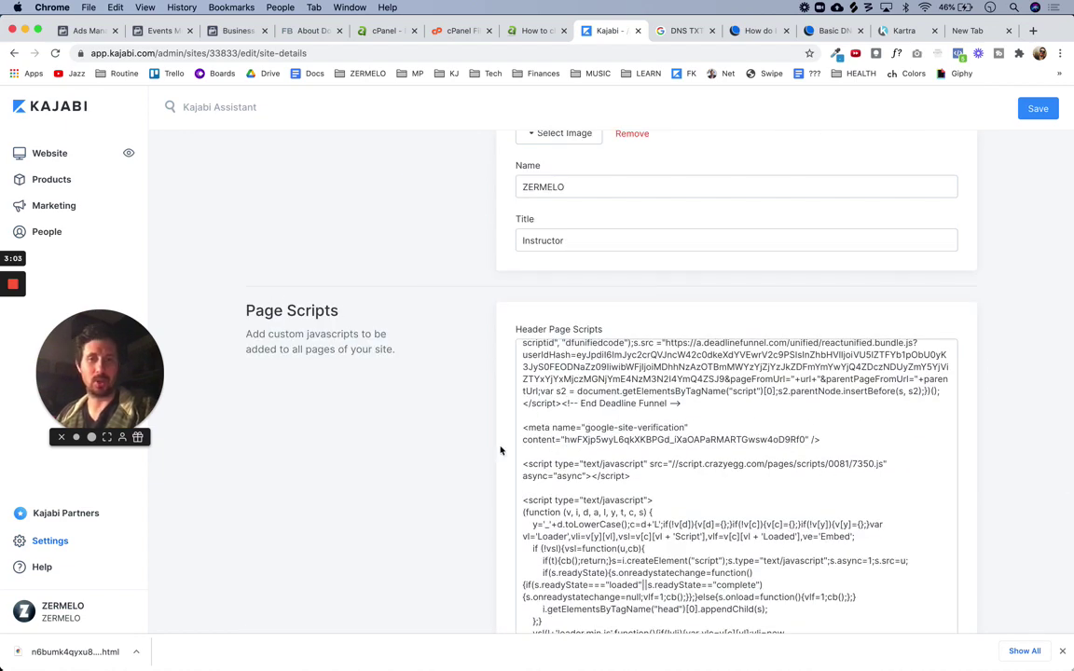
{"action": "scroll", "coordinate": [504, 449], "scroll_direction": "down", "scroll_amount": 4}
- Select the facebook-domain-verification code and save the site details
{"action": "left_click_drag", "start_coordinate": [556, 450], "coordinate": [935, 451]}
{"action": "left_click", "coordinate": [939, 455]}
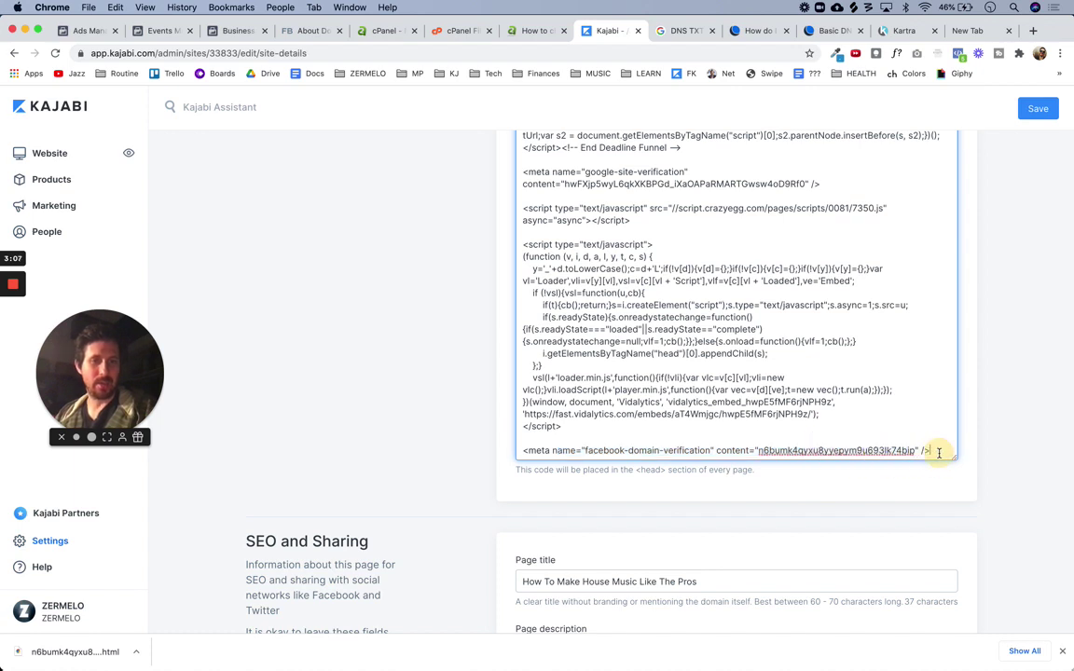
{"action": "triple_click", "coordinate": [939, 454]}
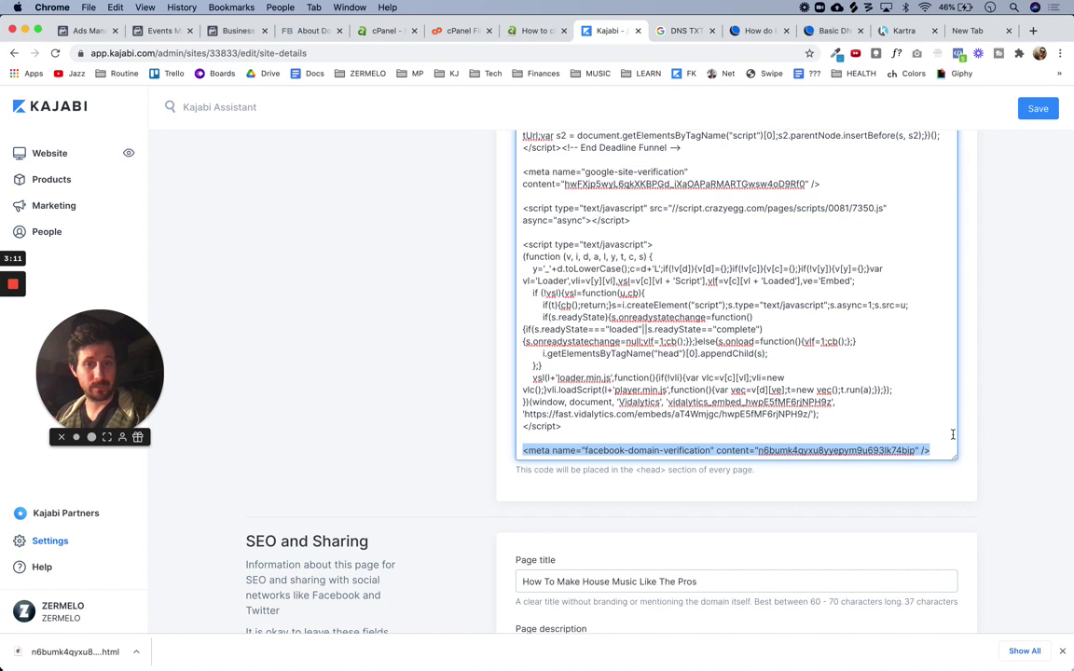
{"action": "left_click", "coordinate": [760, 451]}
{"action": "left_click_drag", "start_coordinate": [760, 450], "coordinate": [915, 451]}
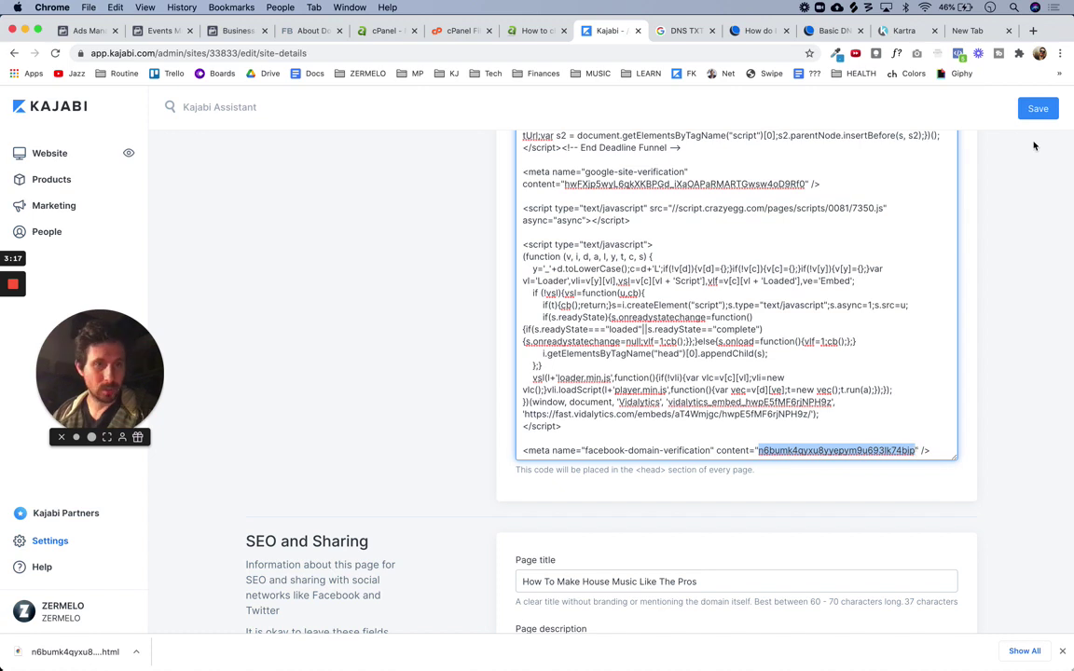
{"action": "left_click", "coordinate": [1038, 111]}
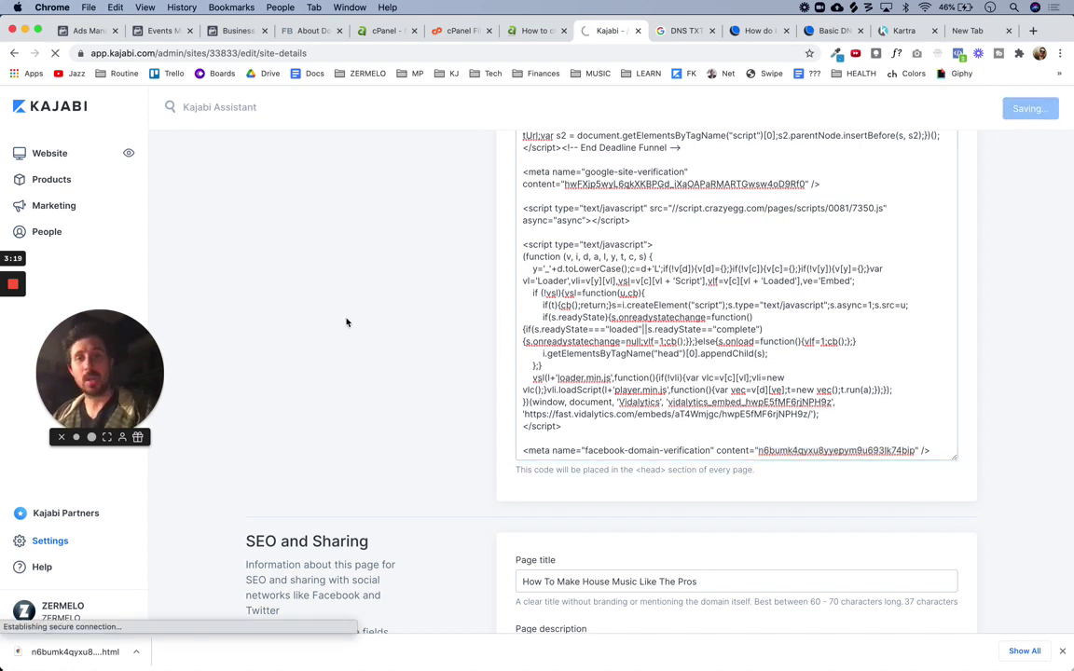
{"action": "key", "text": "ctrl+t"}
- View zermelomusic.com's page source and find the pasted facebook-domain-verification code
{"action": "type", "text": "zermelomusic.com"}
{"action": "key", "text": "Return"}
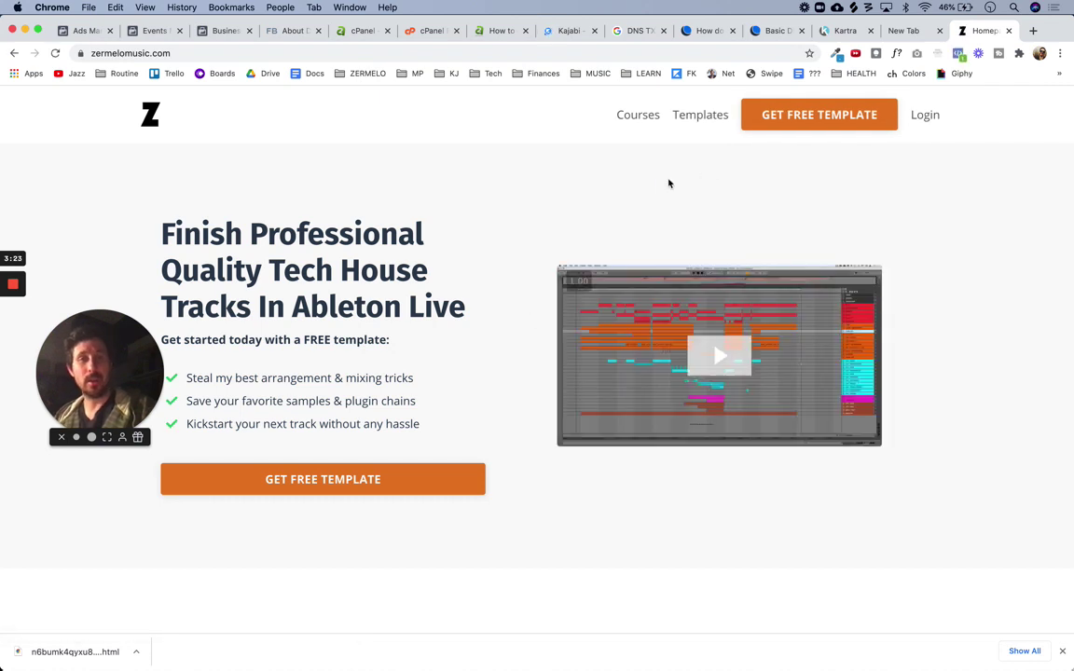
{"action": "right_click", "coordinate": [670, 178]}
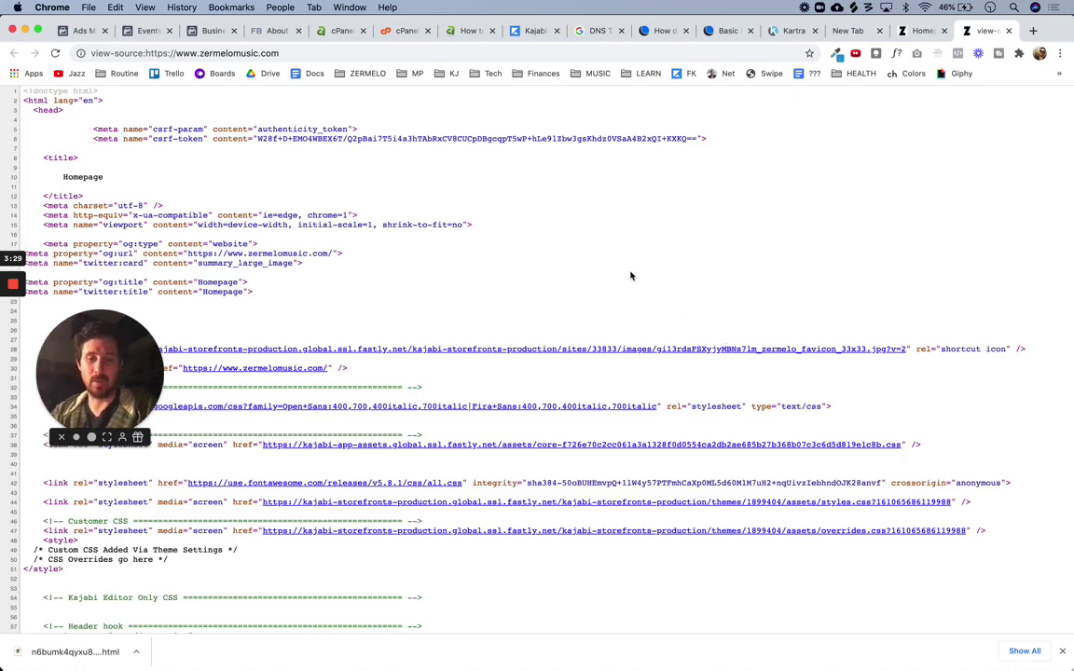
{"action": "key", "text": "super+f"}
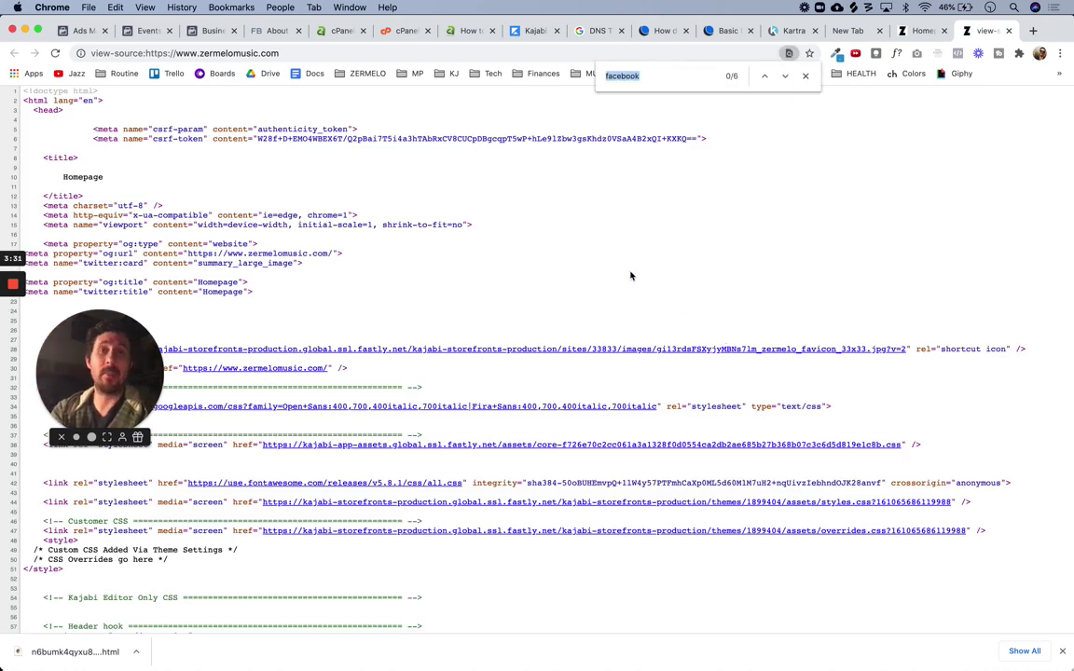
{"action": "type", "text": "n6bumk4qyxu8yyepym9u6931k74bip"}
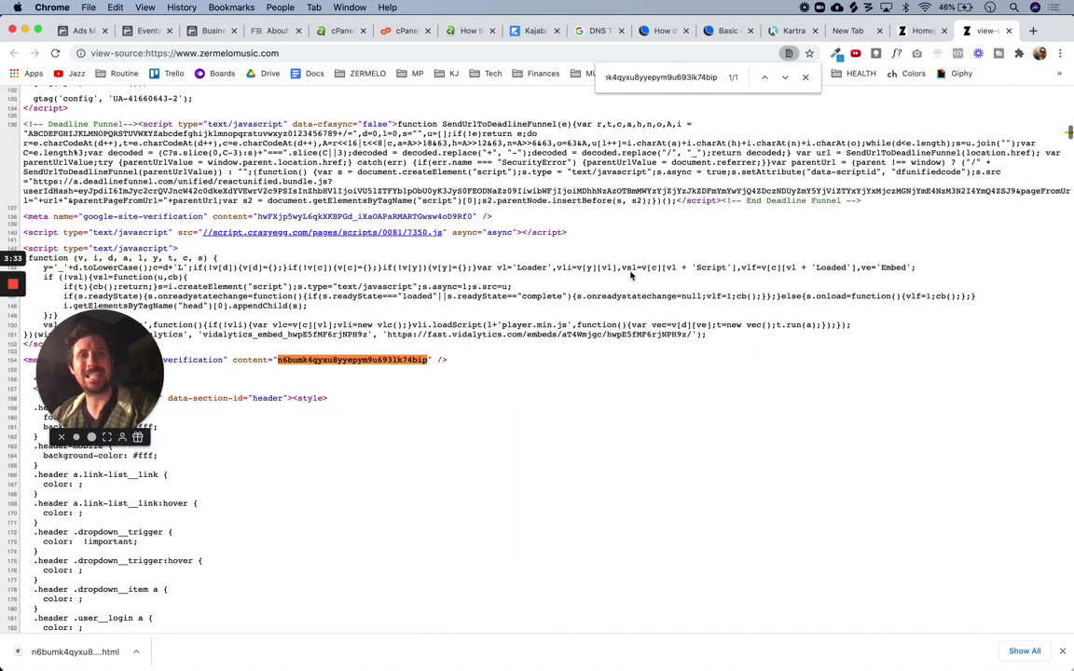
{"action": "left_click_drag", "start_coordinate": [94, 359], "coordinate": [312, 360]}
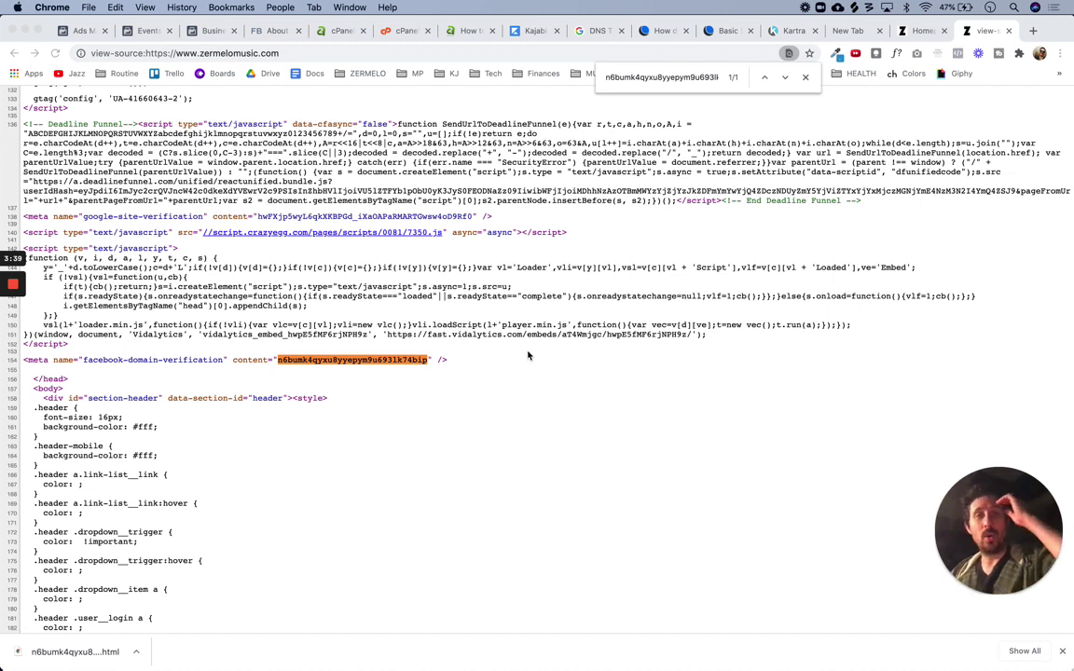
{"action": "double_click", "coordinate": [425, 362]}
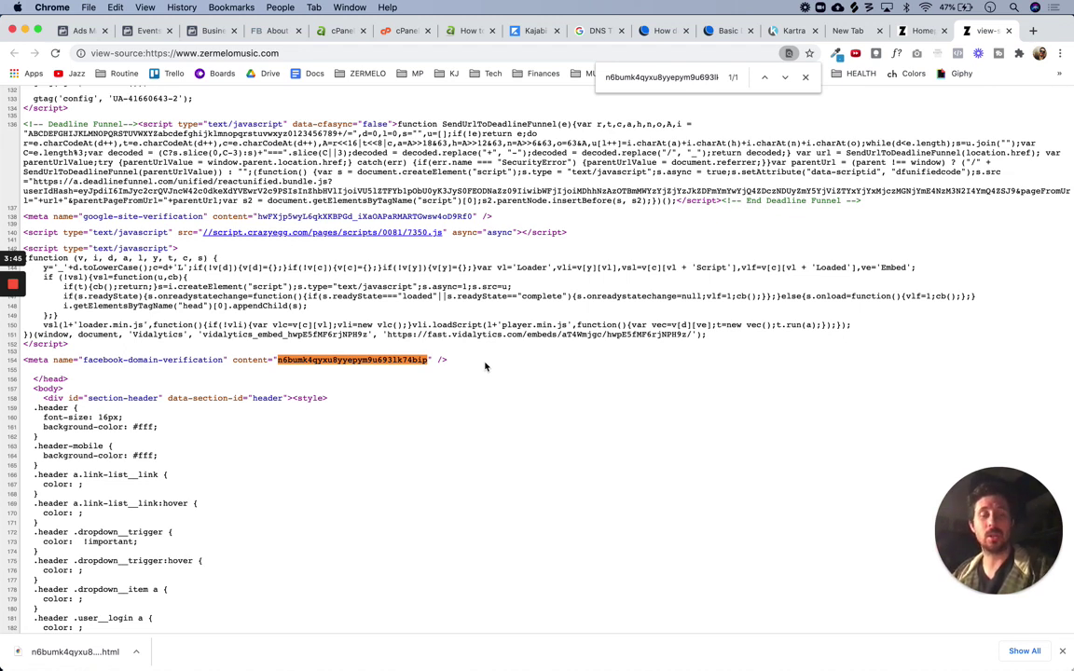
{"action": "key", "text": "Escape"}
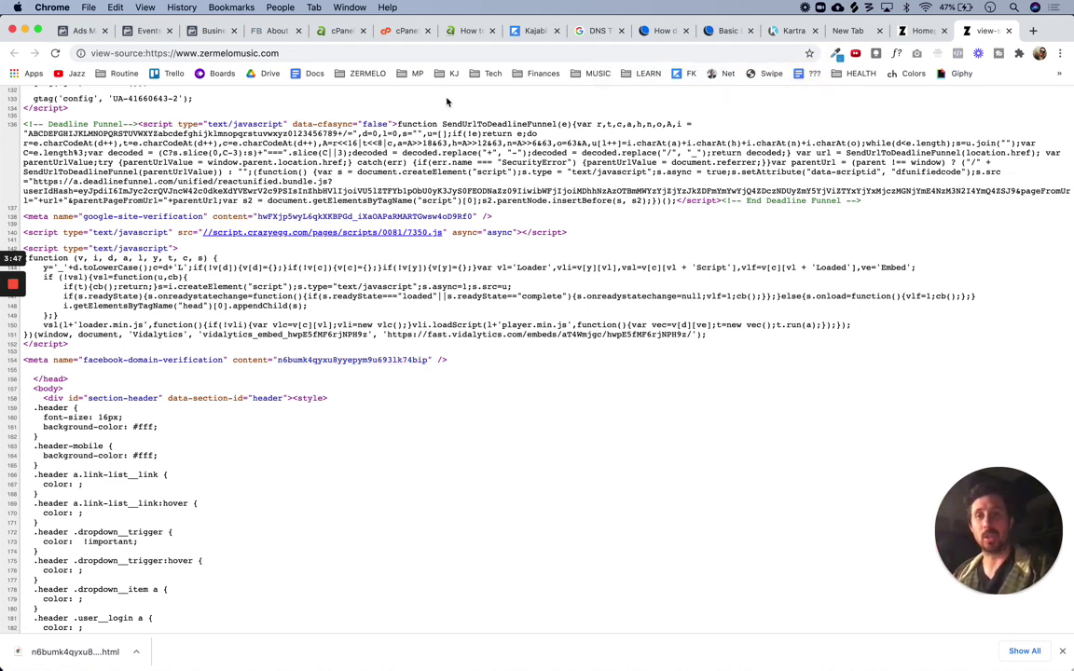
- Show getbettermixes.com's DNS TXT verification steps and rearrange the DreamHost help article tabs
{"action": "left_click", "coordinate": [140, 32]}
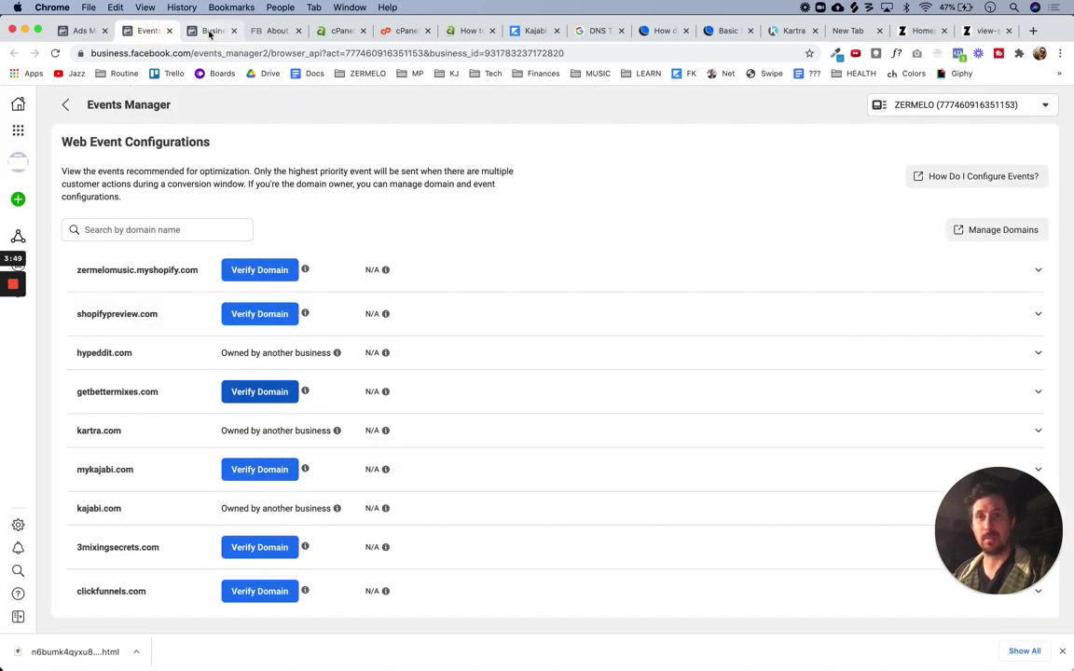
{"action": "left_click", "coordinate": [211, 32]}
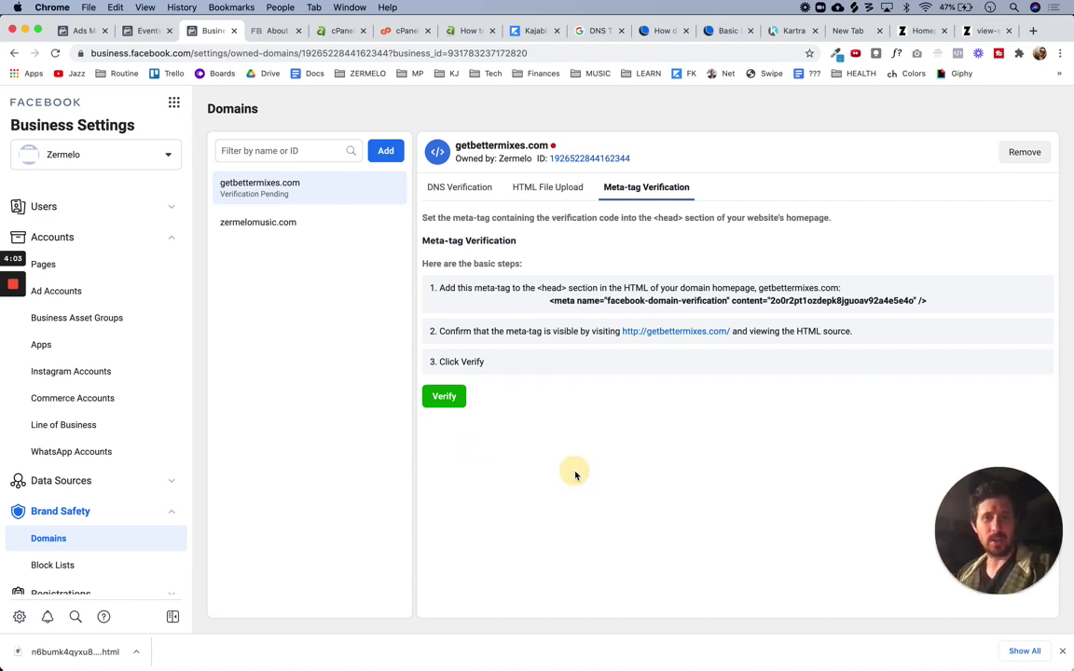
{"action": "left_click", "coordinate": [457, 188]}
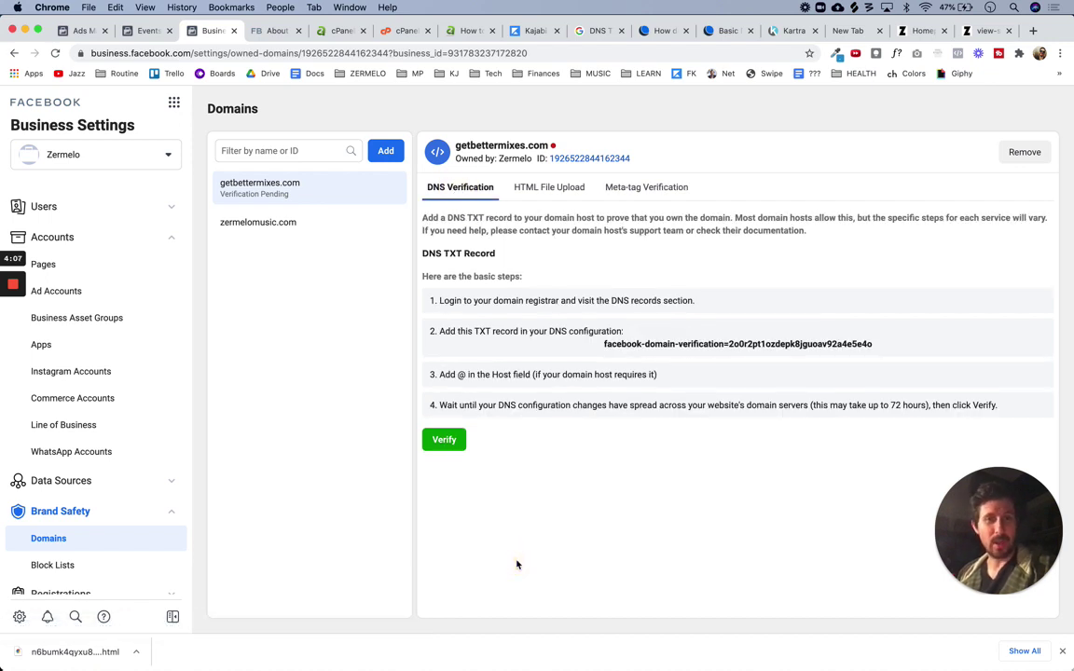
{"action": "left_click_drag", "start_coordinate": [998, 537], "coordinate": [30, 504]}
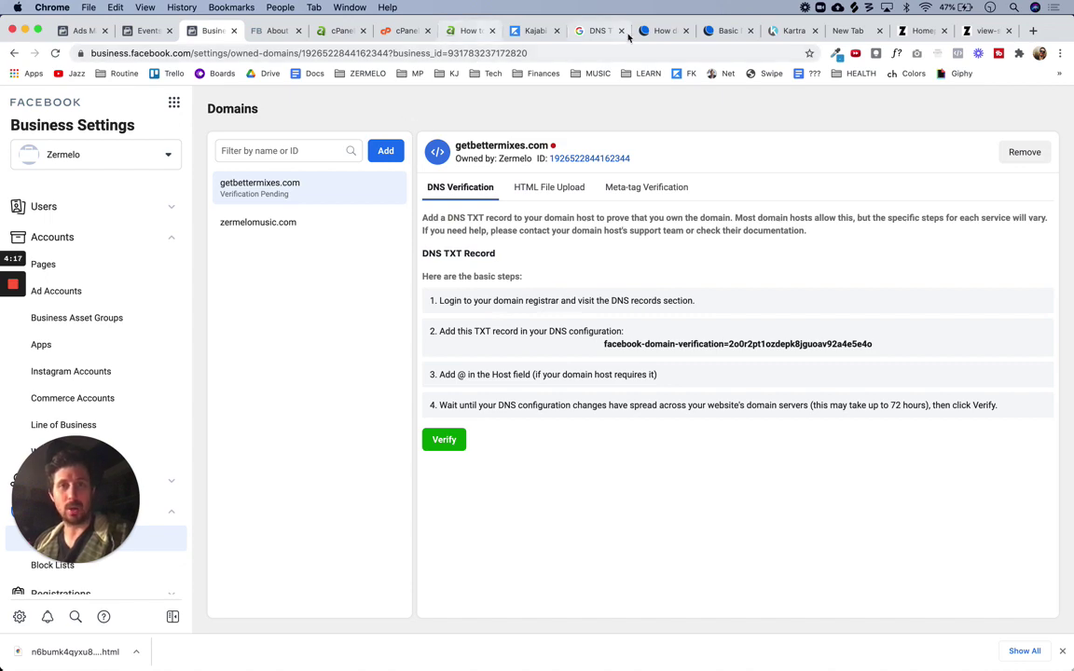
{"action": "left_click_drag", "start_coordinate": [652, 31], "coordinate": [209, 30]}
{"action": "left_click_drag", "start_coordinate": [726, 31], "coordinate": [267, 39]}
- Reorder the browser tabs, placing Business Settings beside Events Manager, and locate the DNS TXT Record heading
{"action": "left_click", "coordinate": [210, 31]}
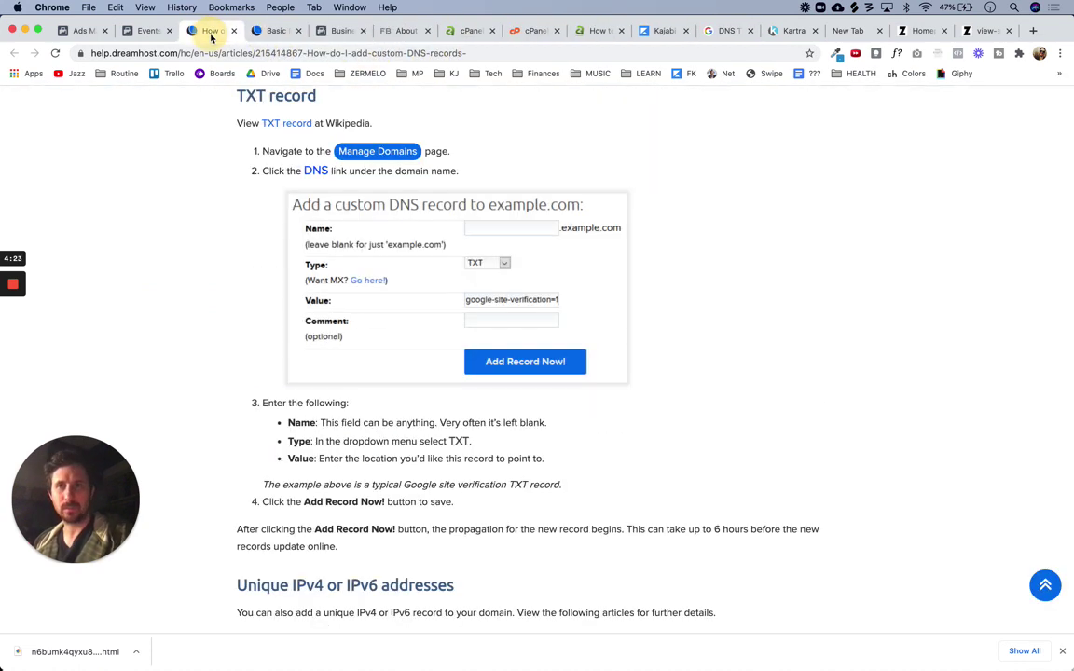
{"action": "scroll", "coordinate": [235, 131], "scroll_direction": "up", "scroll_amount": 1}
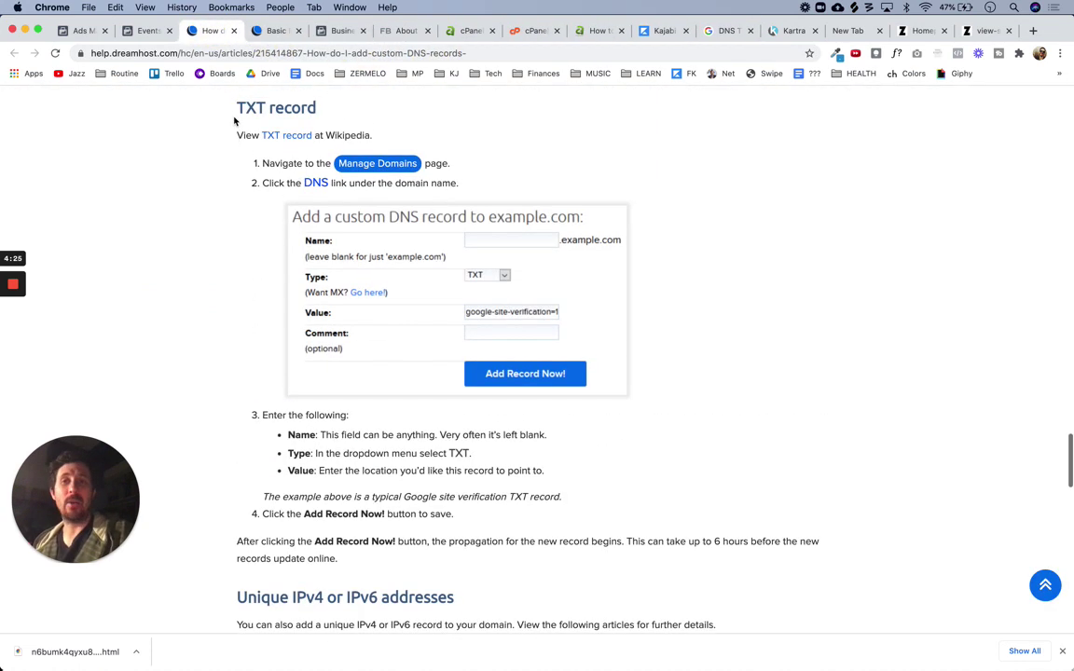
{"action": "left_click_drag", "start_coordinate": [227, 106], "coordinate": [439, 177]}
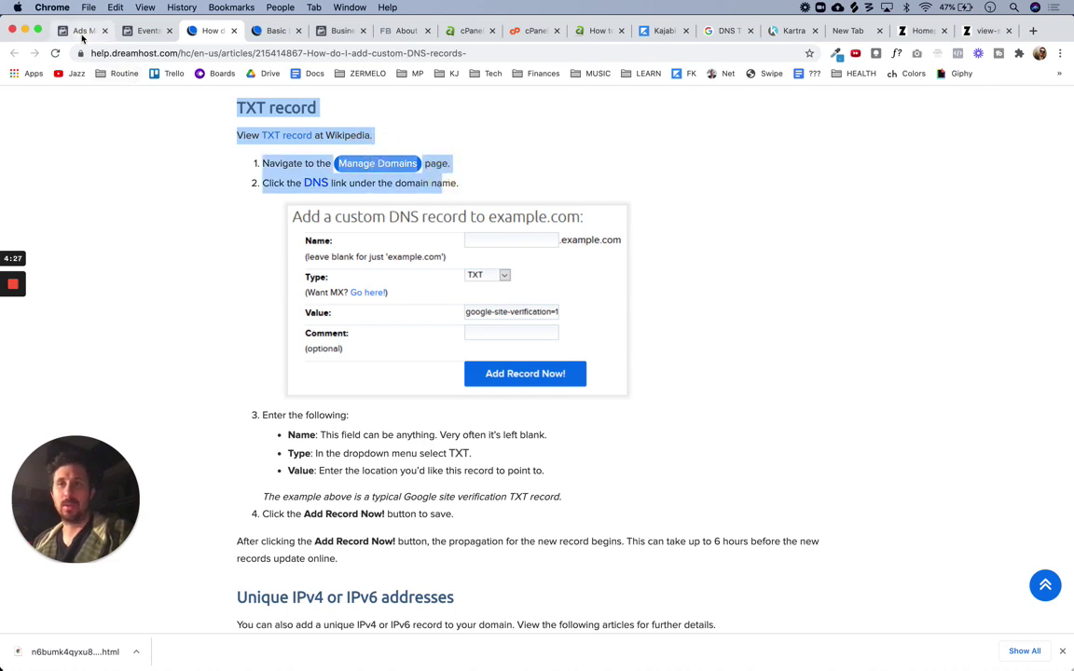
{"action": "left_click", "coordinate": [90, 32]}
{"action": "left_click", "coordinate": [136, 32]}
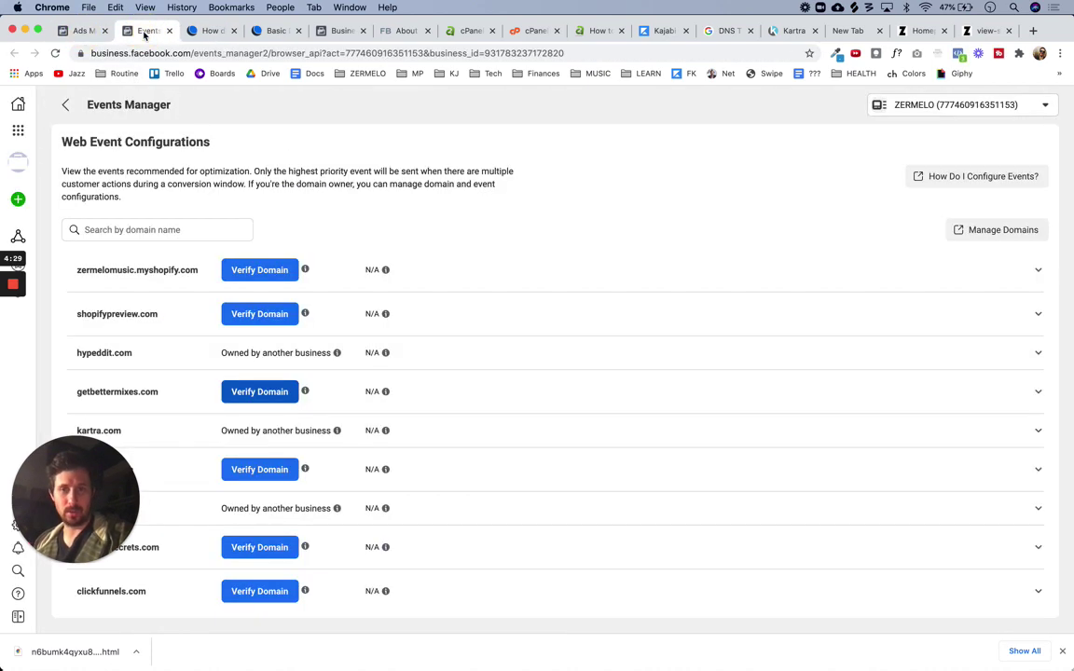
{"action": "left_click", "coordinate": [209, 31]}
{"action": "left_click_drag", "start_coordinate": [334, 30], "coordinate": [207, 31]}
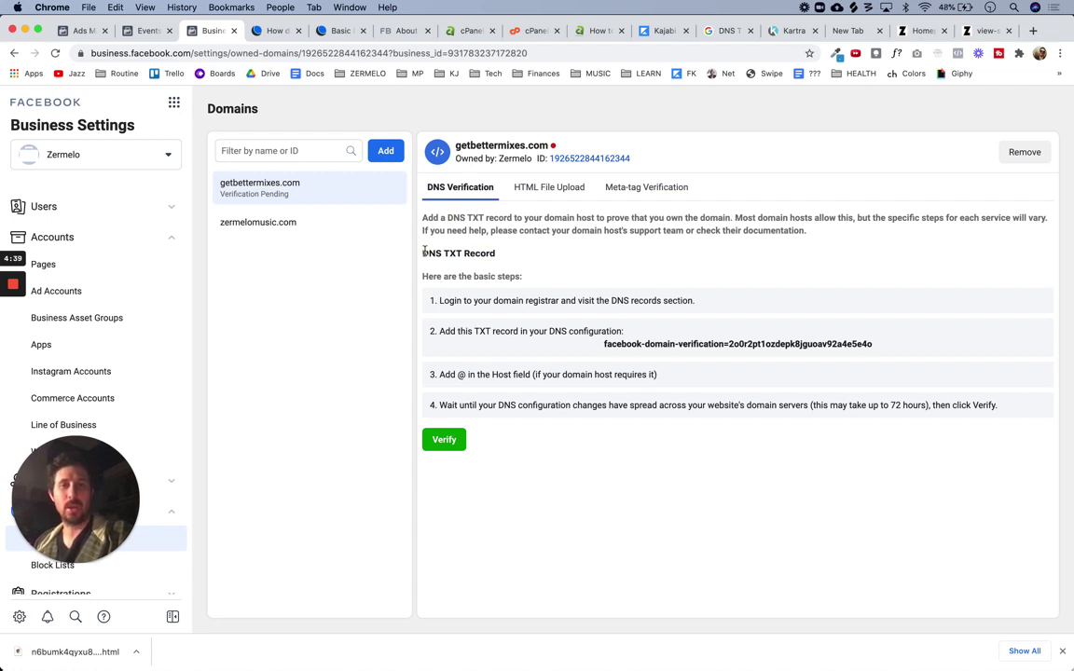
{"action": "left_click_drag", "start_coordinate": [424, 252], "coordinate": [495, 253]}
{"action": "left_click", "coordinate": [506, 260]}
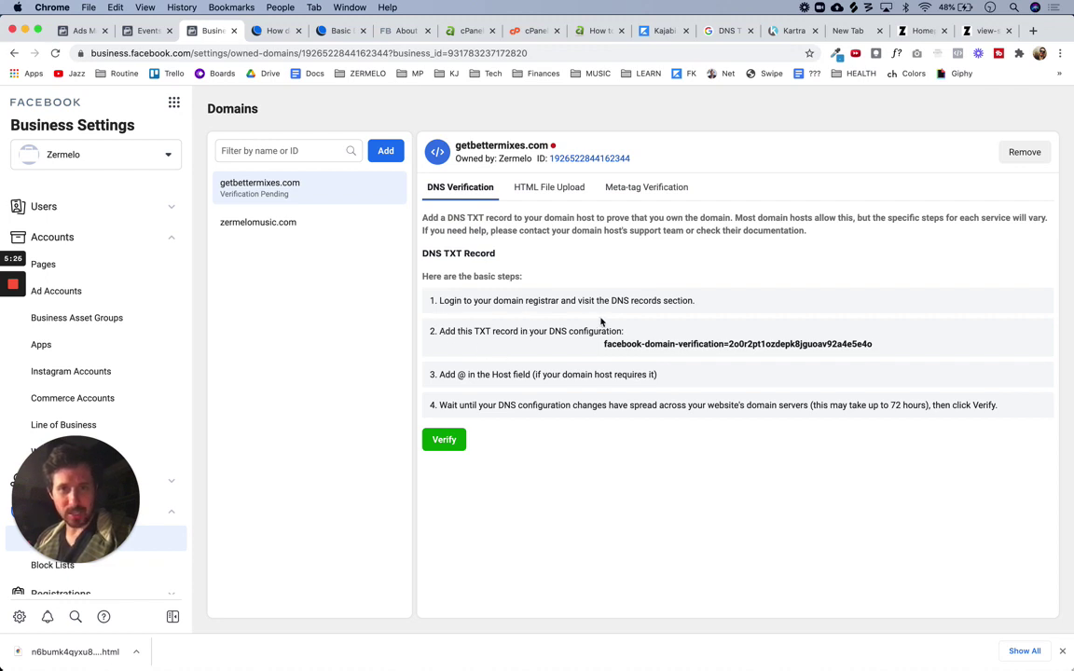
- Copy Facebook's TXT verification value and read DreamHost's TXT record instructions
{"action": "left_click", "coordinate": [682, 346]}
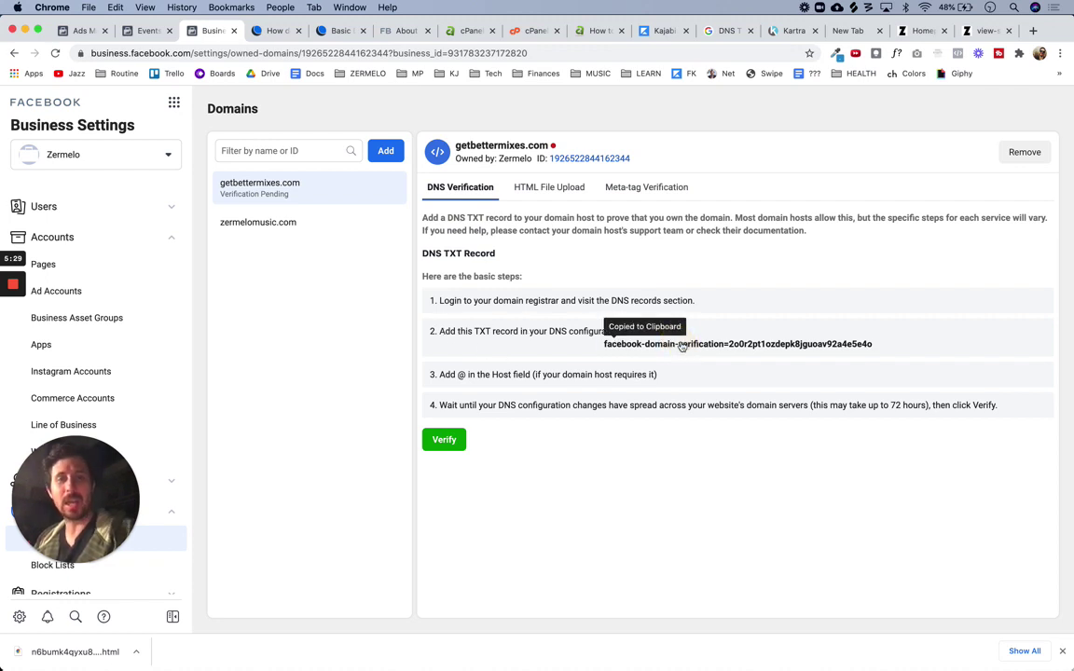
{"action": "left_click", "coordinate": [276, 33]}
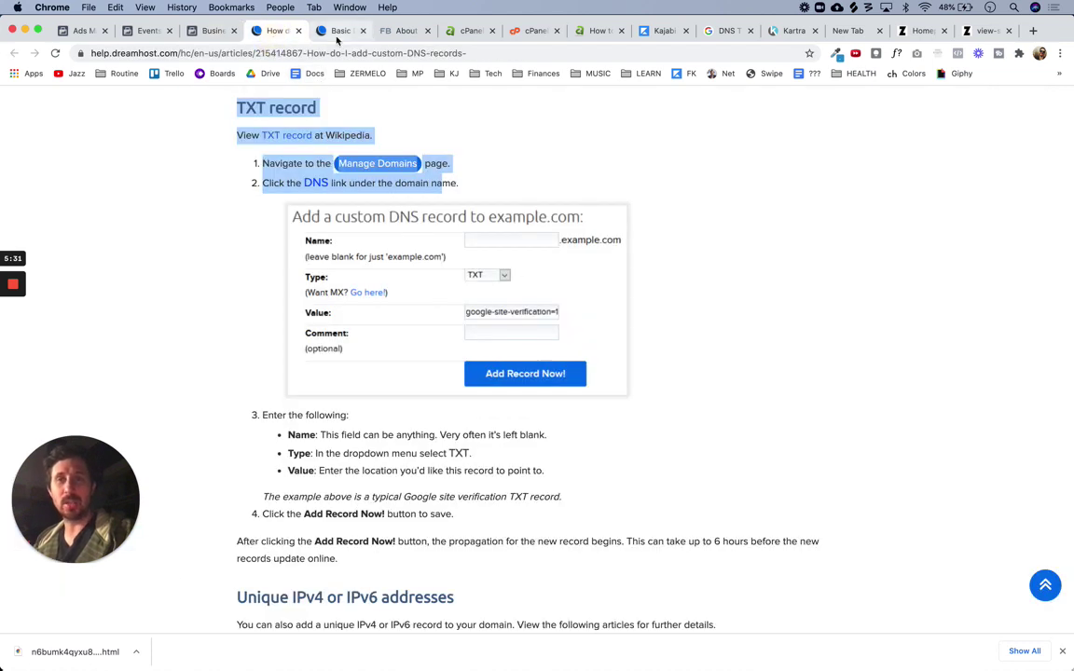
{"action": "left_click", "coordinate": [547, 169]}
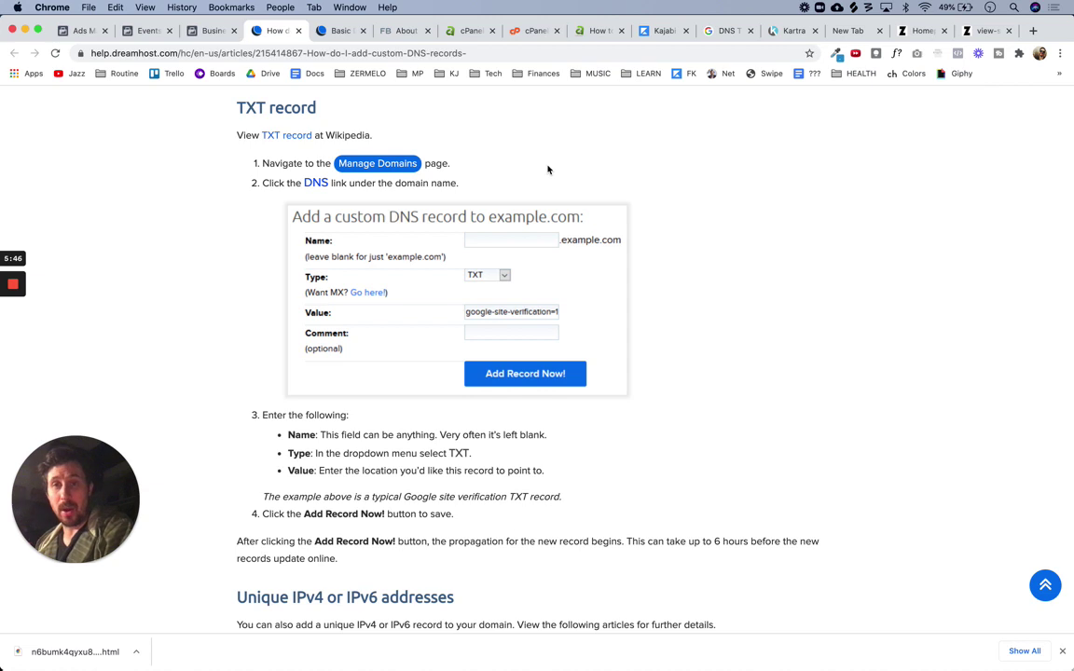
{"action": "left_click_drag", "start_coordinate": [211, 97], "coordinate": [575, 519]}
{"action": "left_click", "coordinate": [574, 522]}
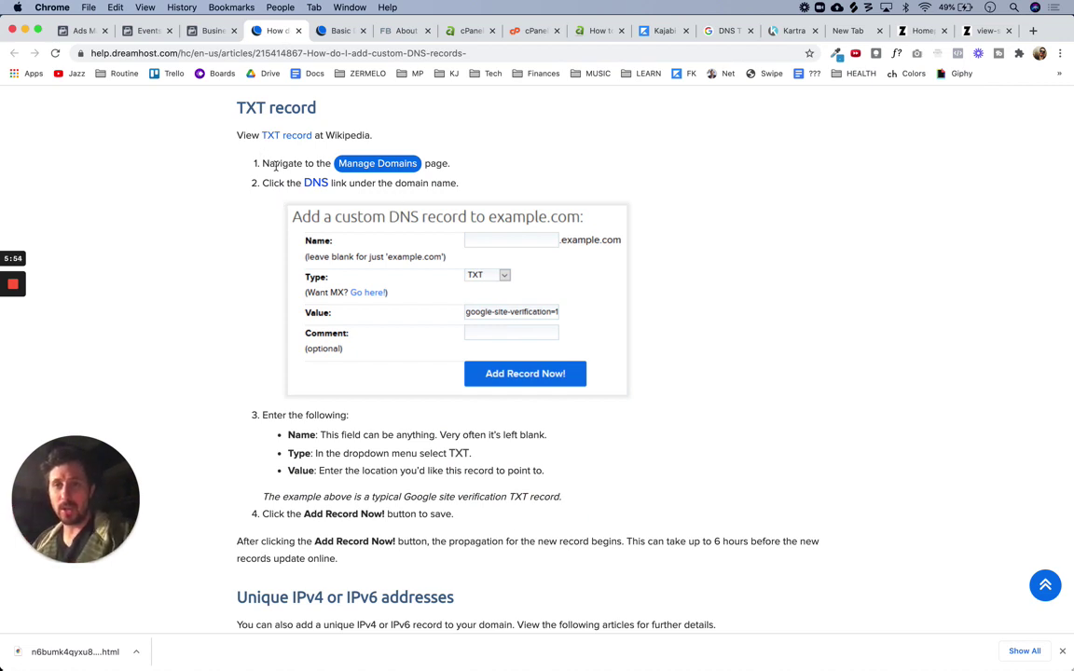
- Sign in to DreamHost through Manage Domains and open getbettermixes.com's DNS settings
{"action": "left_click", "coordinate": [384, 165]}
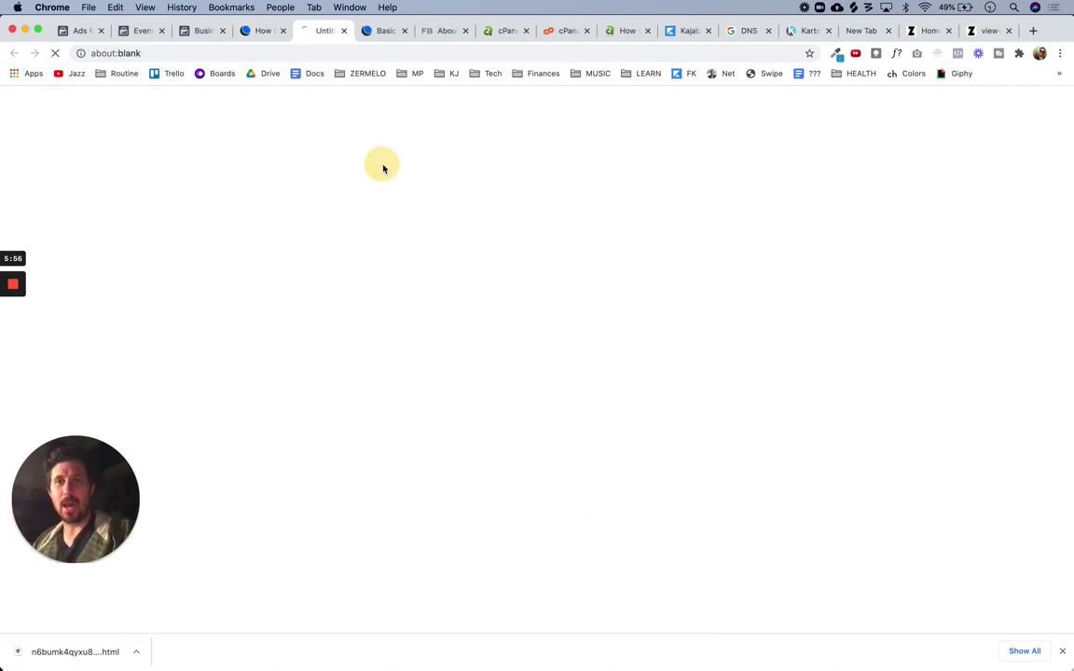
{"action": "left_click", "coordinate": [763, 412]}
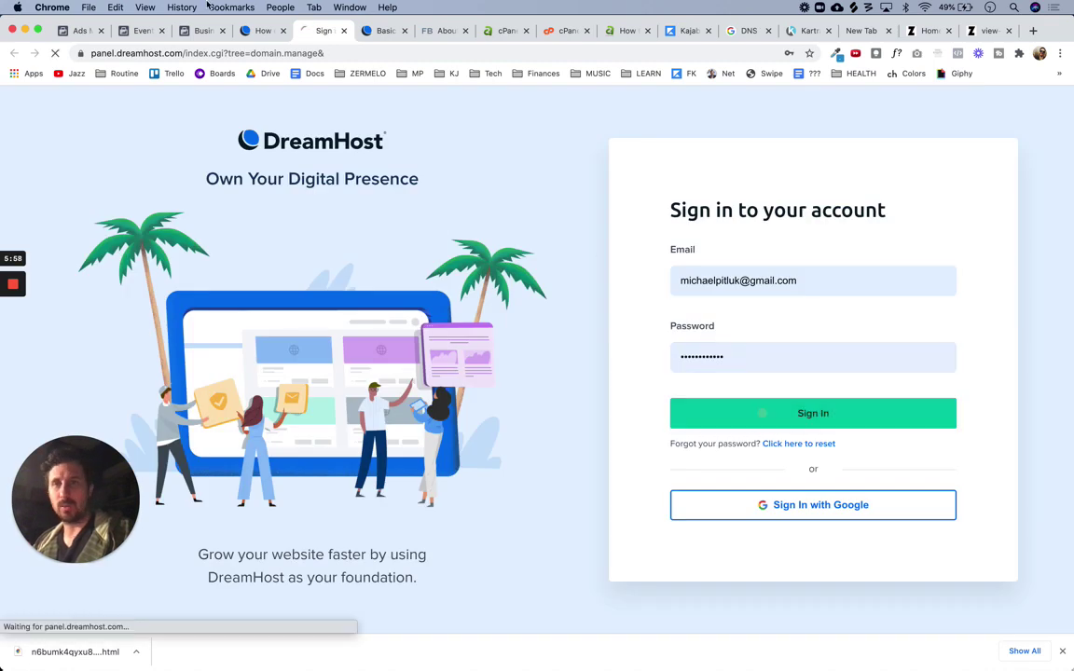
{"action": "left_click", "coordinate": [256, 35]}
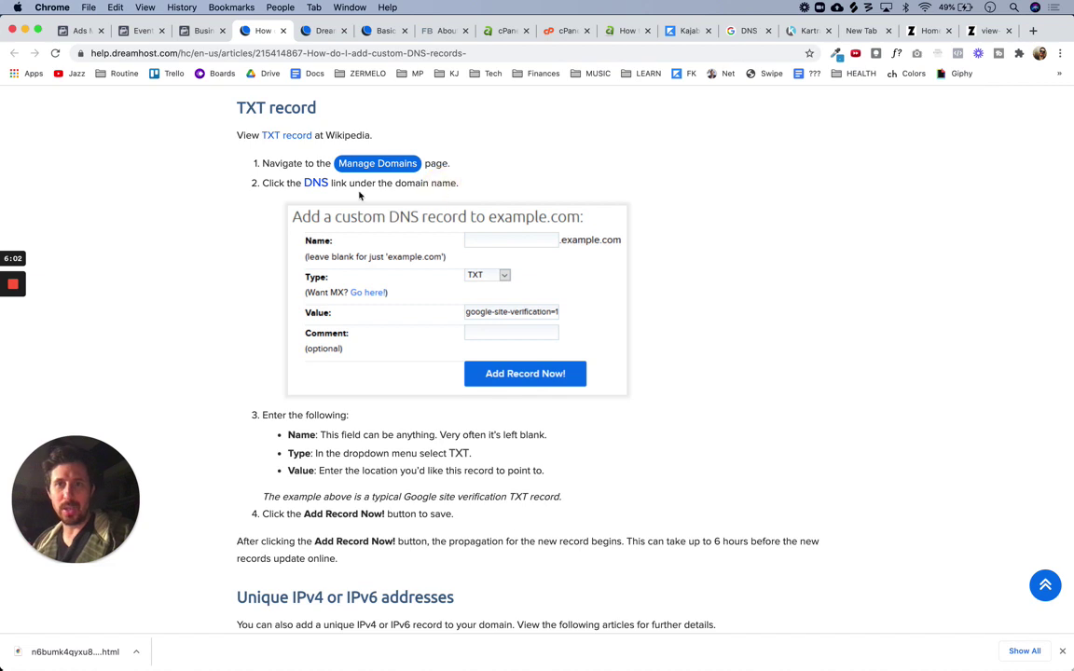
{"action": "left_click", "coordinate": [319, 31]}
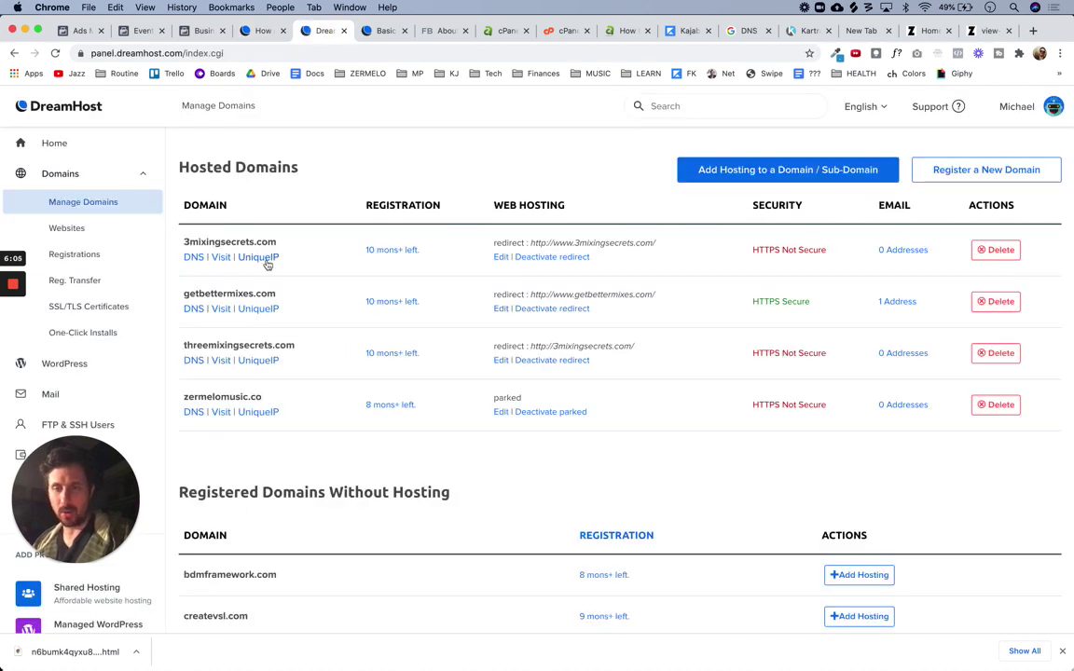
{"action": "left_click", "coordinate": [194, 310]}
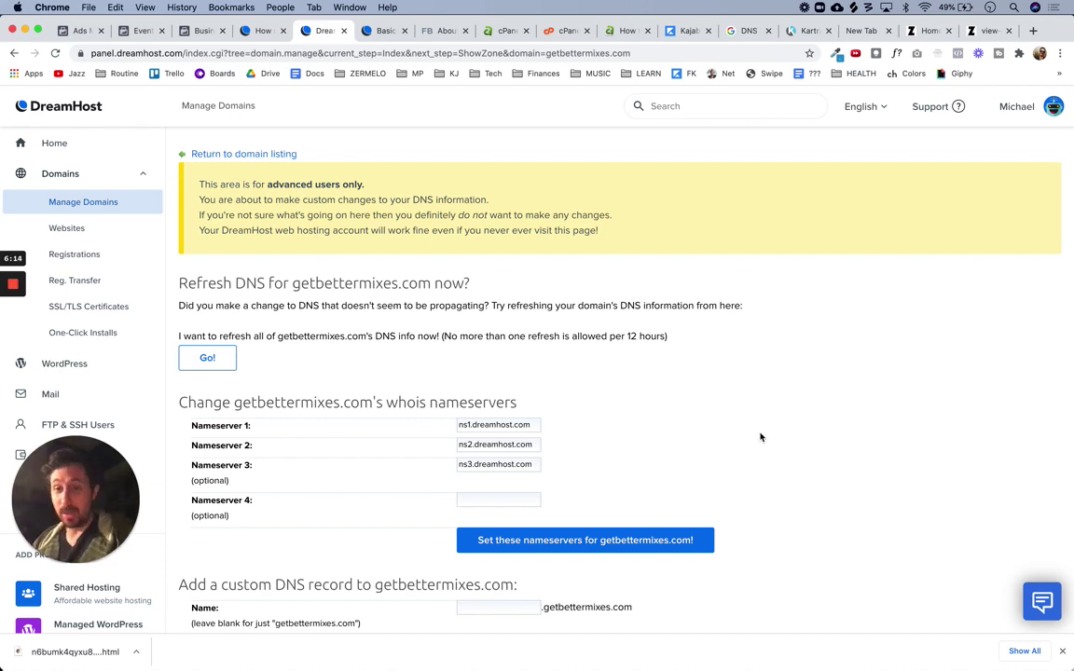
- Scroll getbettermixes.com's DNS page to the custom record form, rechecking the help article
{"action": "scroll", "coordinate": [760, 437], "scroll_direction": "down", "scroll_amount": 5}
{"action": "scroll", "coordinate": [760, 437], "scroll_direction": "down", "scroll_amount": 2}
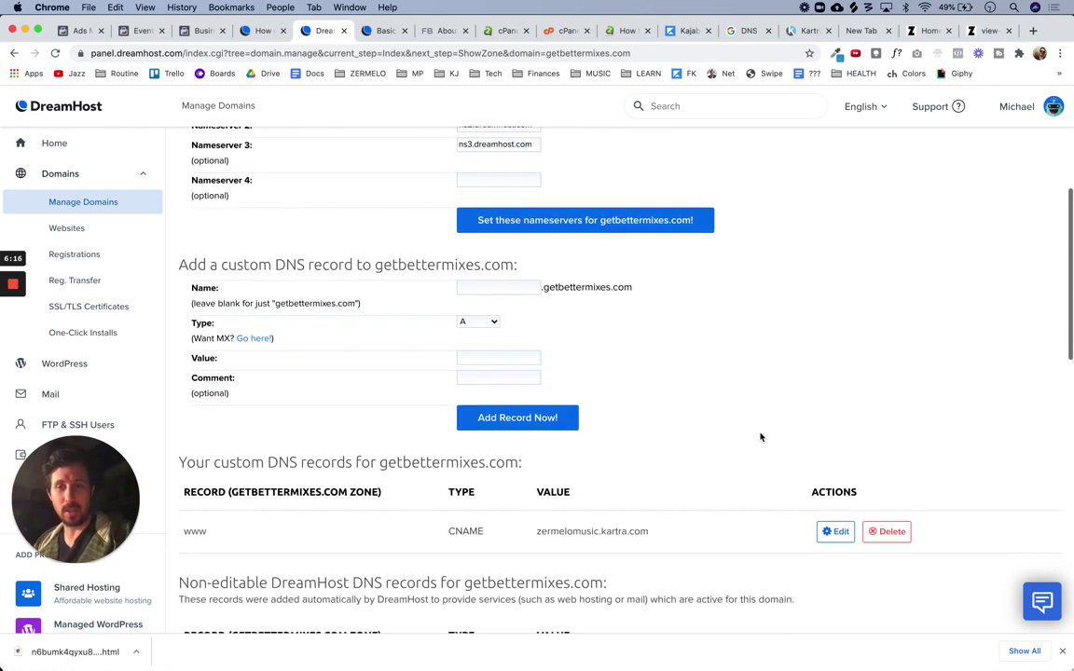
{"action": "left_click", "coordinate": [240, 31]}
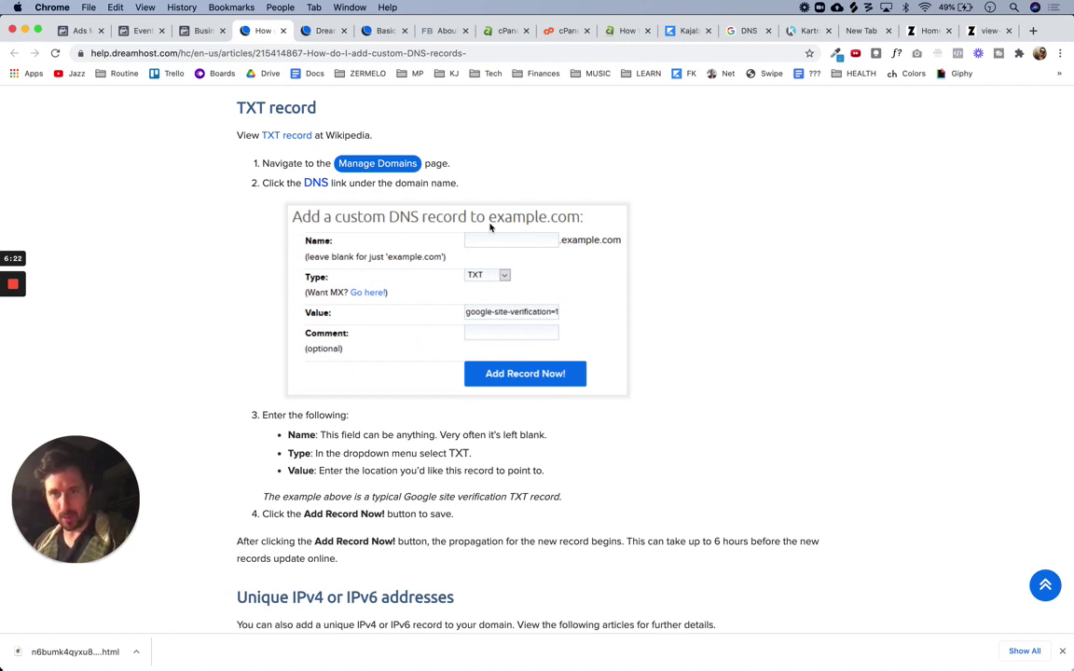
{"action": "left_click", "coordinate": [324, 32]}
{"action": "scroll", "coordinate": [400, 340], "scroll_direction": "down", "scroll_amount": 1}
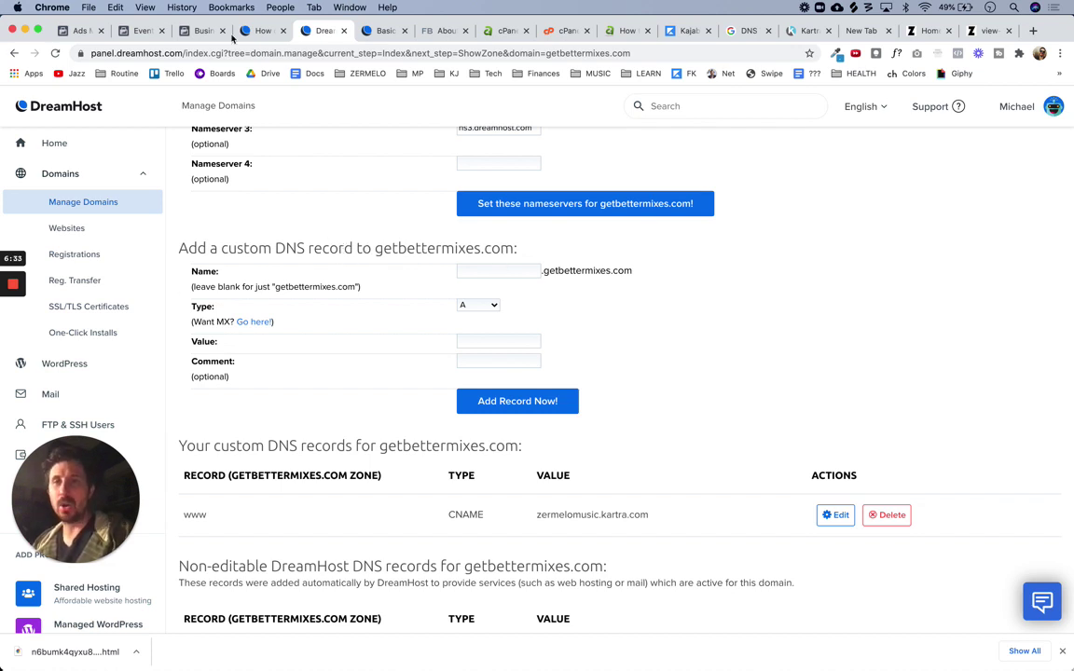
- Copy Facebook's TXT verification value again and return to the DreamHost DNS page
{"action": "left_click", "coordinate": [200, 34]}
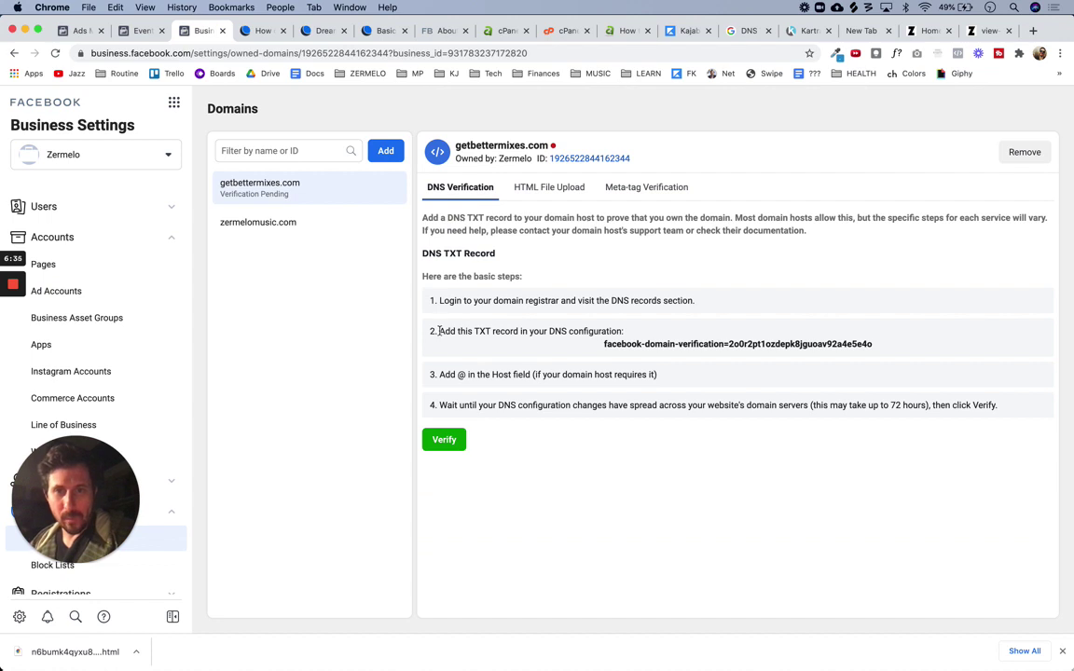
{"action": "left_click_drag", "start_coordinate": [439, 331], "coordinate": [557, 327]}
{"action": "left_click", "coordinate": [687, 345]}
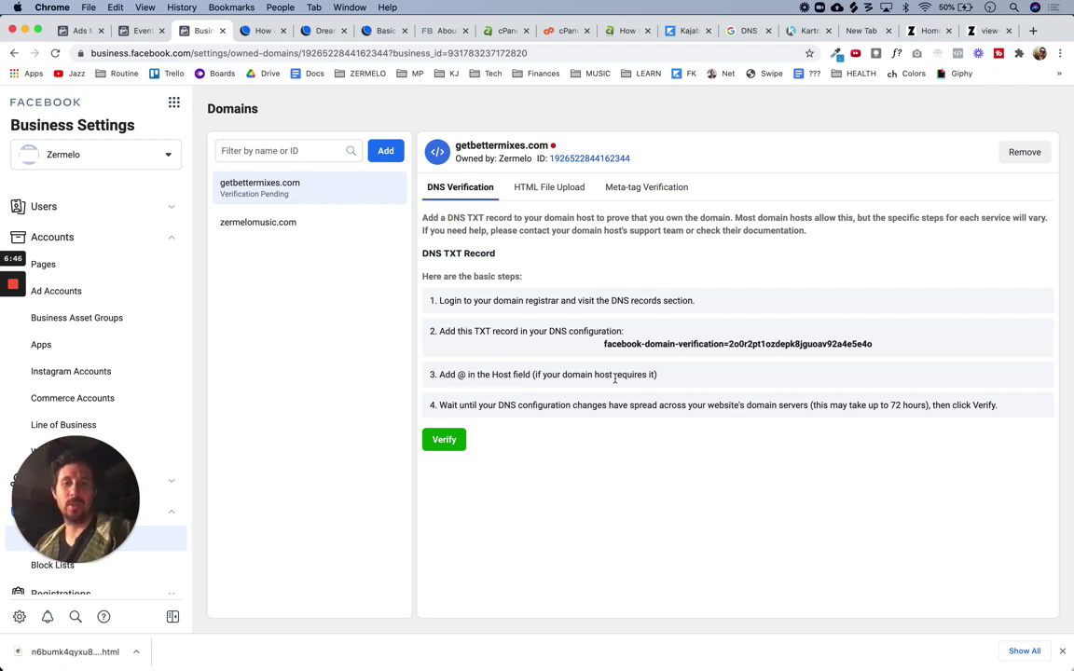
{"action": "left_click", "coordinate": [260, 33]}
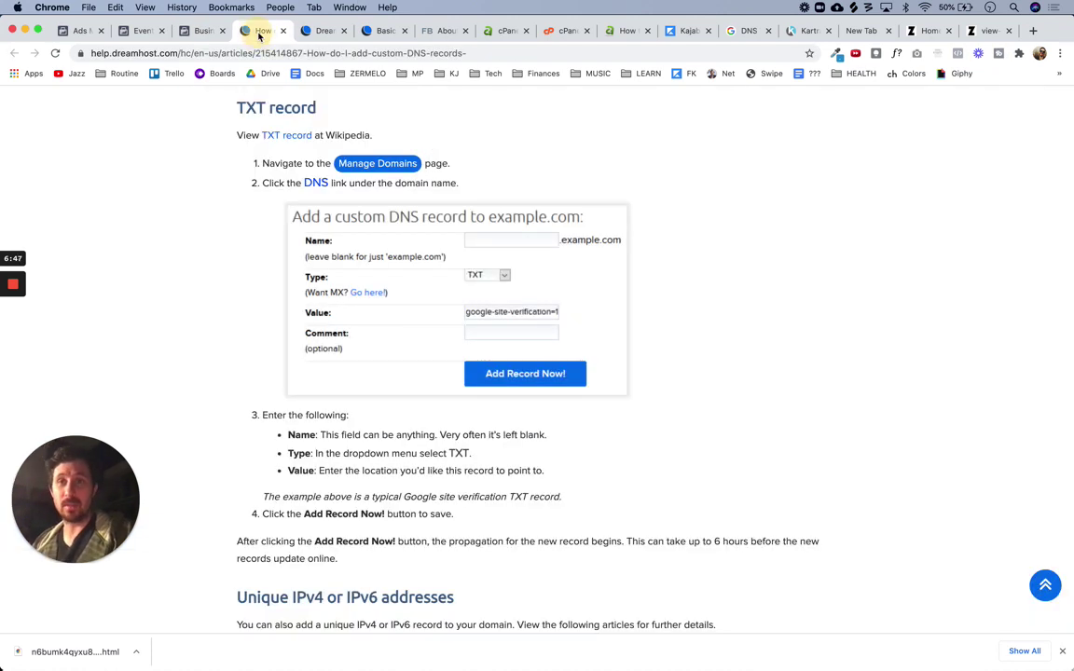
{"action": "left_click", "coordinate": [325, 32]}
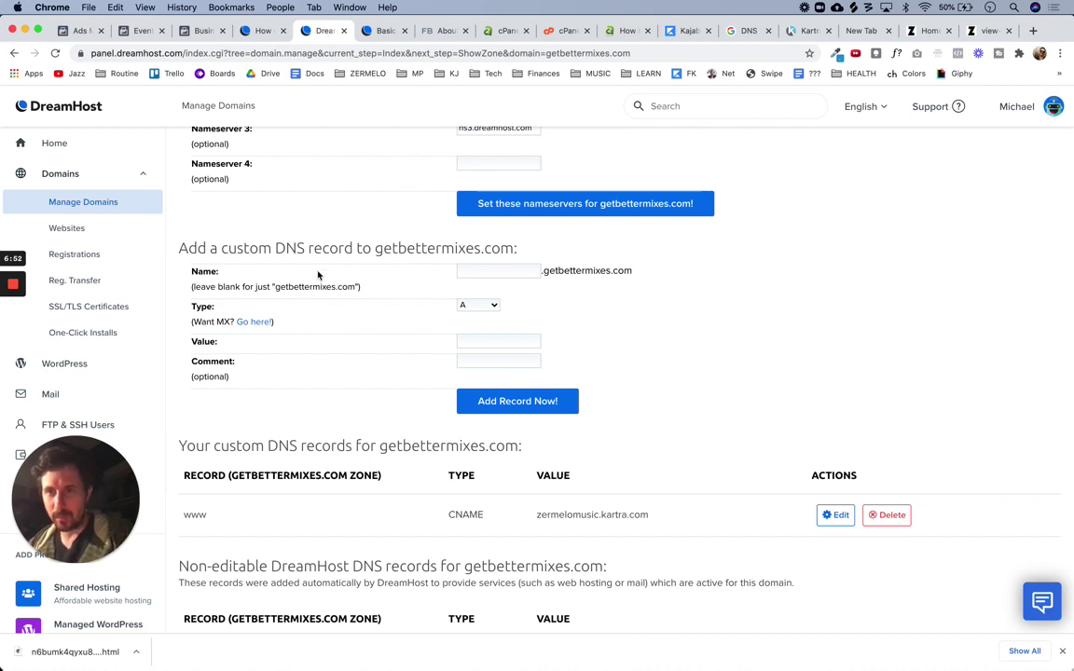
- Save a DreamHost TXT record for getbettermixes.com holding the Facebook verification string, then go back to Business Settings
{"action": "left_click", "coordinate": [471, 304]}
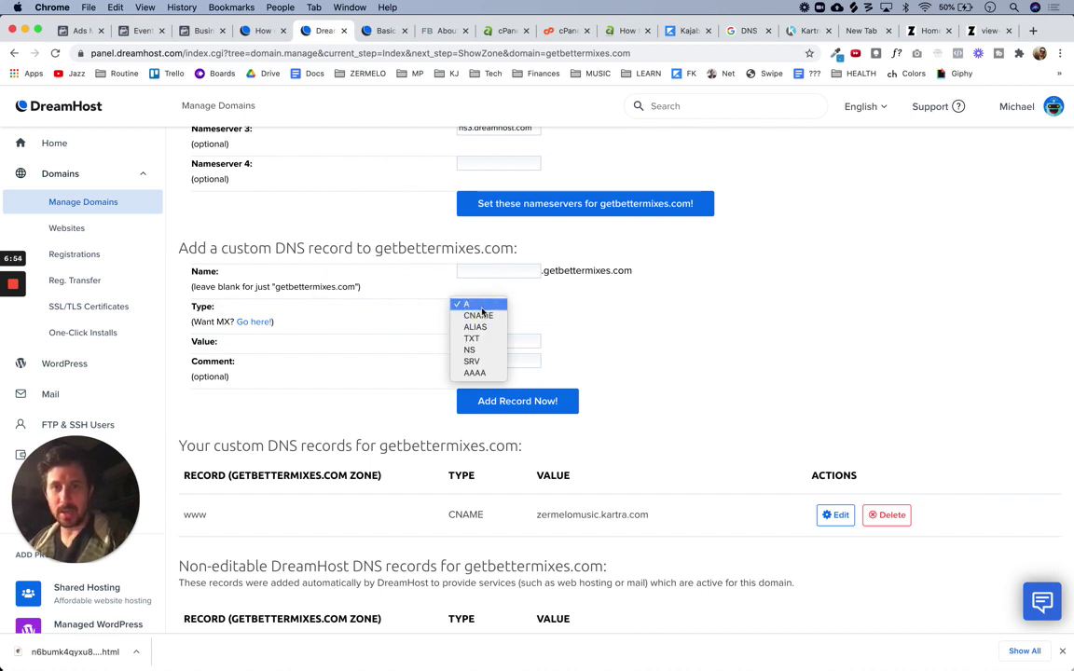
{"action": "left_click", "coordinate": [483, 342]}
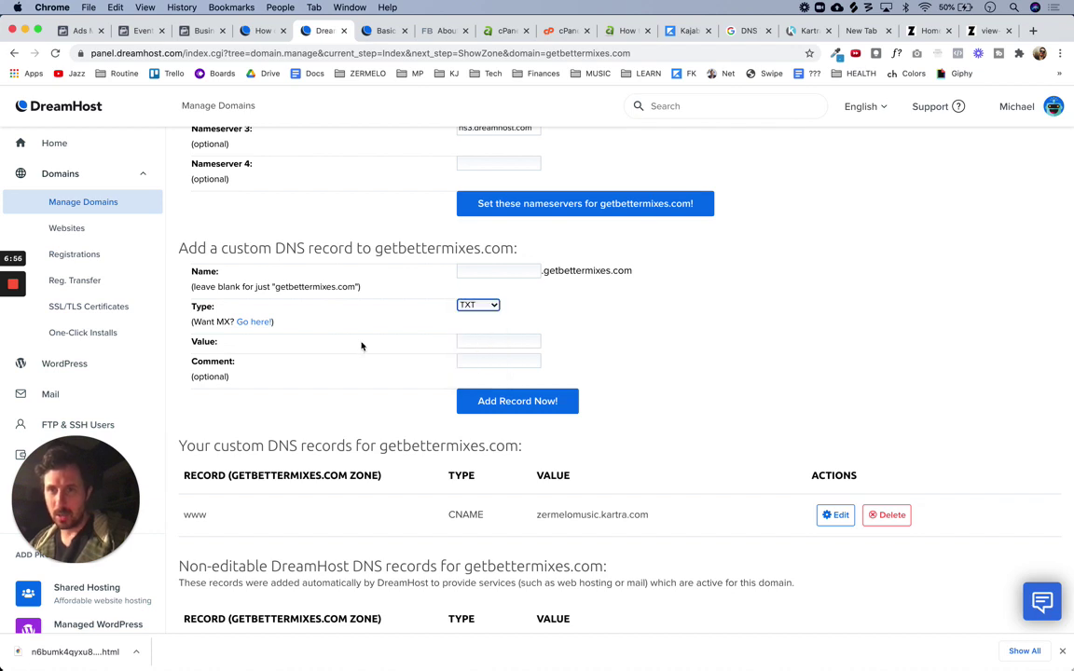
{"action": "left_click", "coordinate": [496, 341]}
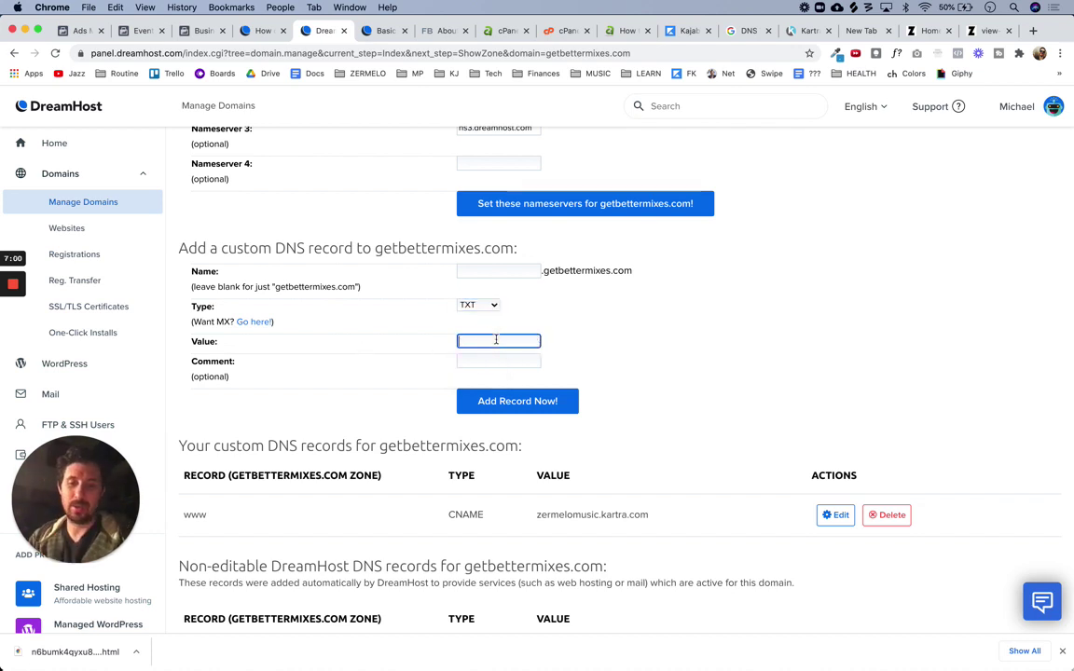
{"action": "key", "text": "cmd+v"}
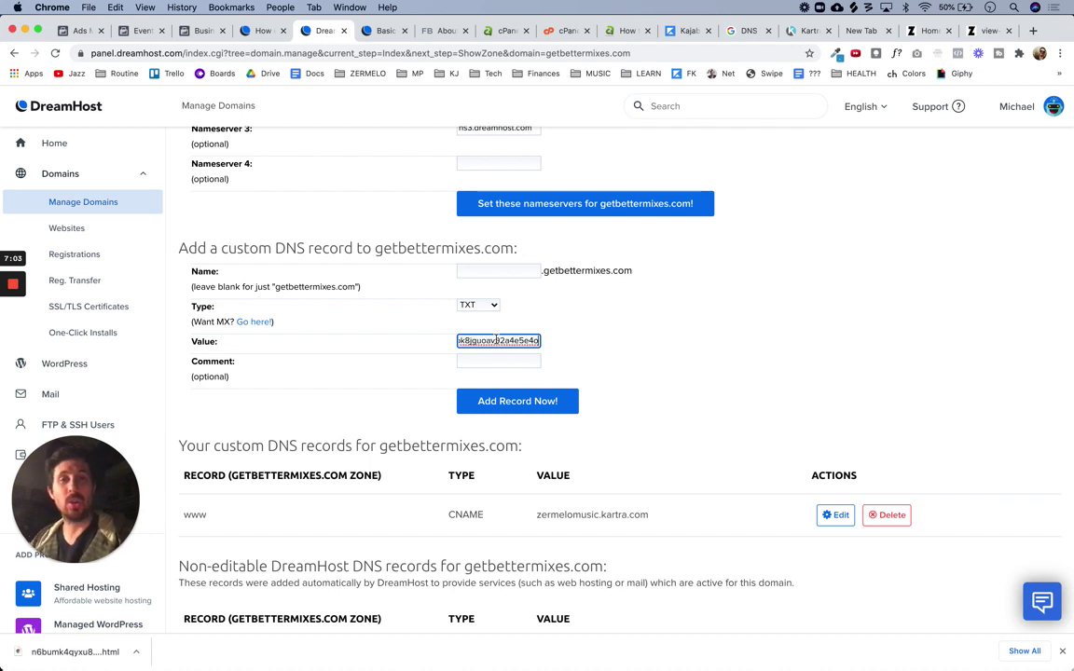
{"action": "key", "text": "cmd+Left"}
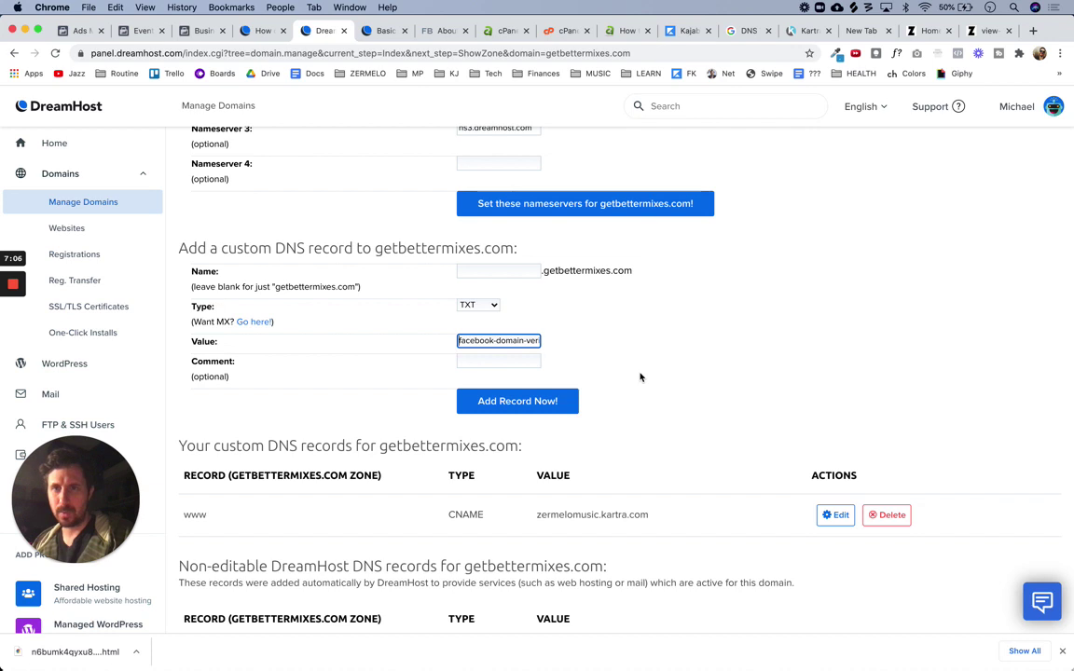
{"action": "left_click", "coordinate": [524, 409]}
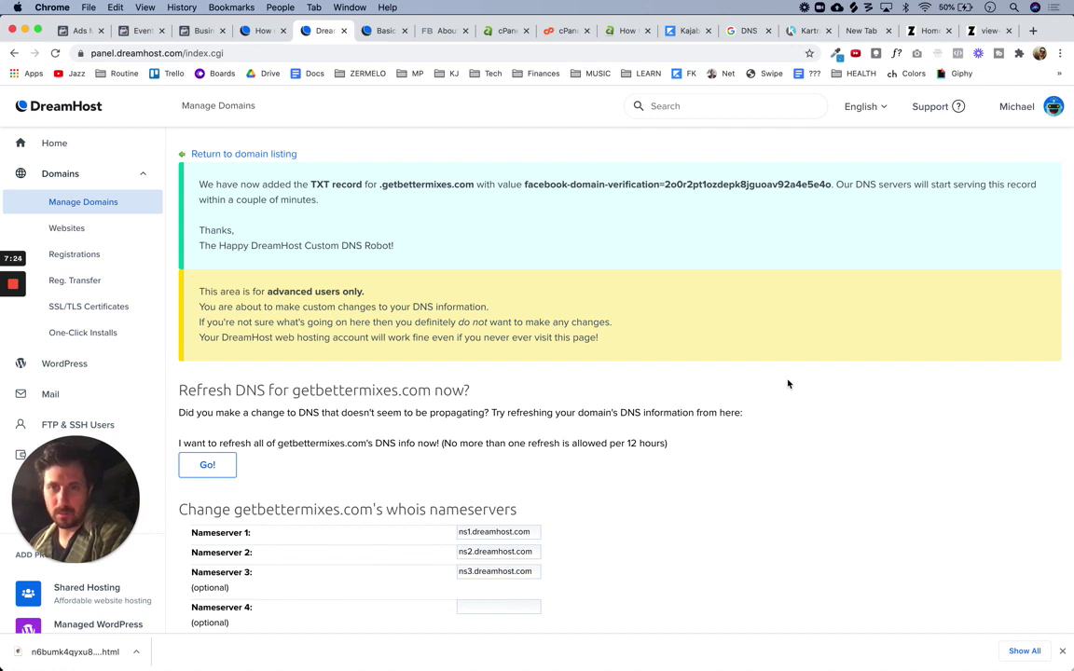
{"action": "left_click", "coordinate": [199, 34]}
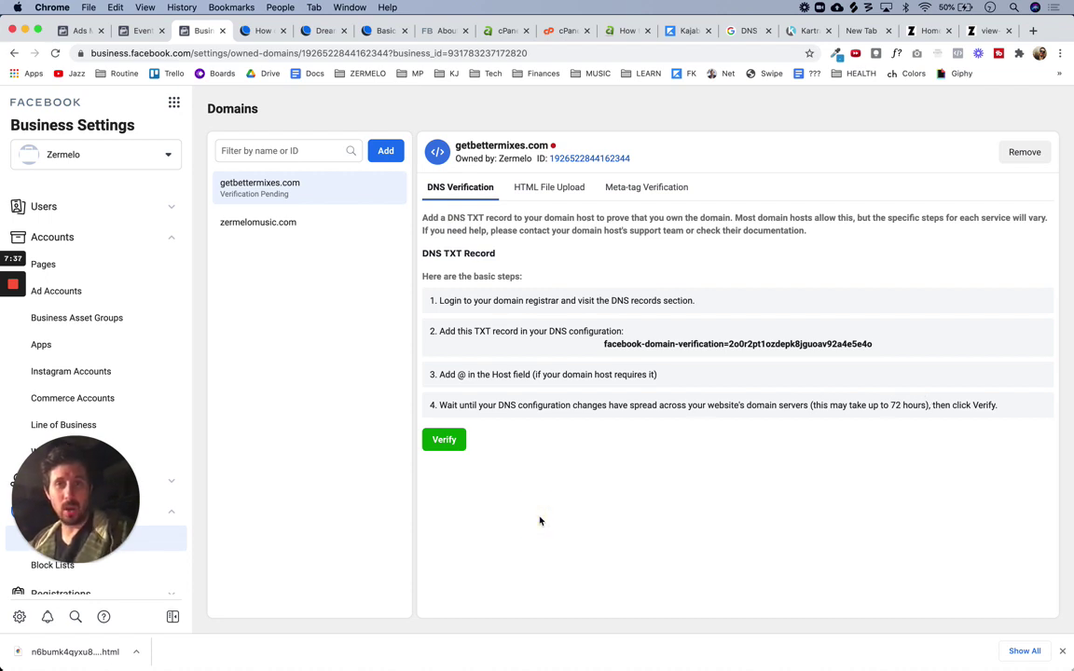
- Verify getbettermixes.com through its DNS TXT record and close the 'getbettermixes.com is verified!' message
{"action": "left_click", "coordinate": [449, 446]}
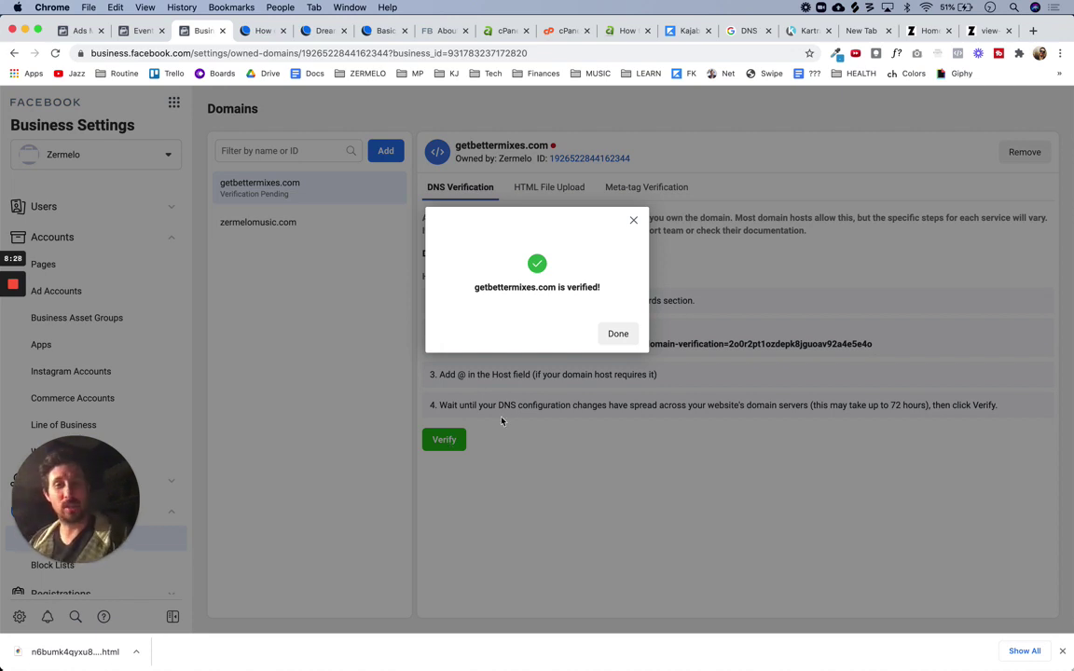
{"action": "left_click", "coordinate": [619, 334]}
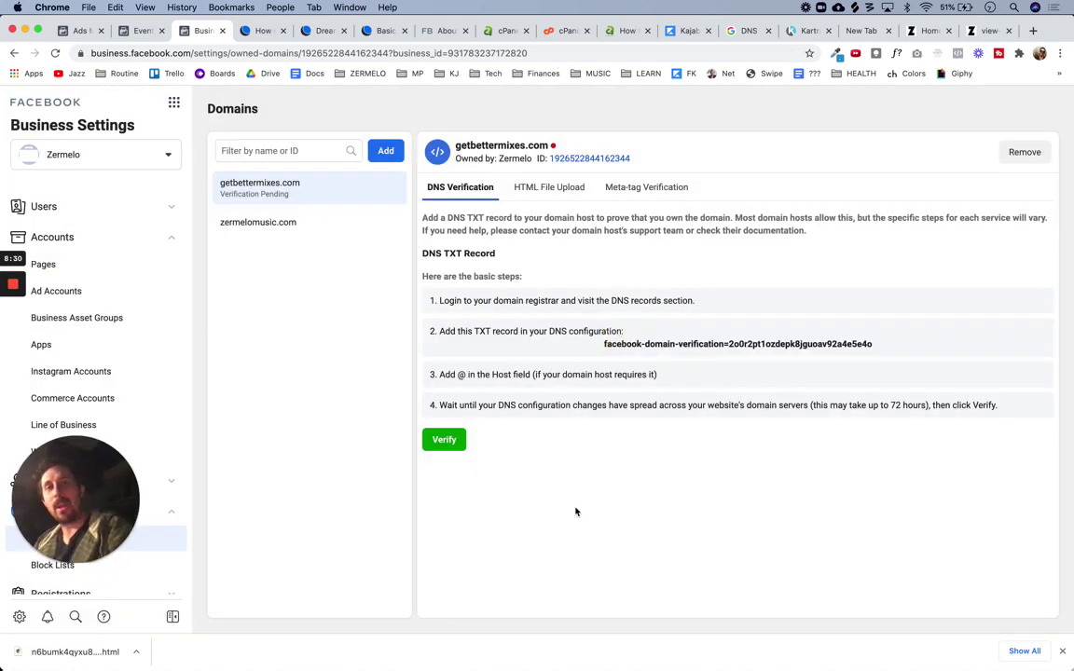